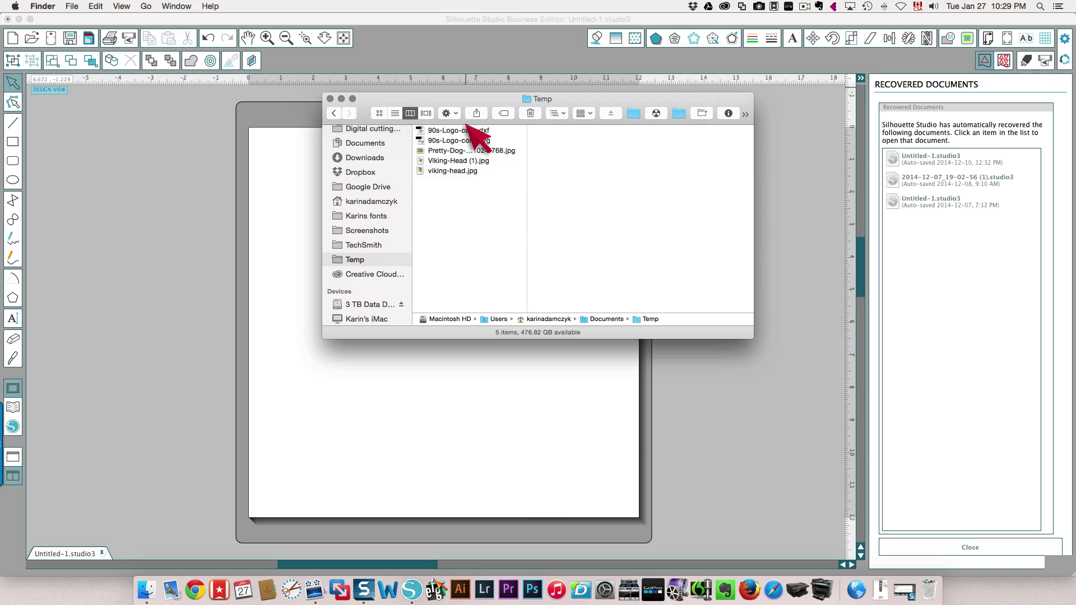
Import 90s-Logo-color.dxf from the Temp folder into the open document and put the file window away
left_click(457, 128)
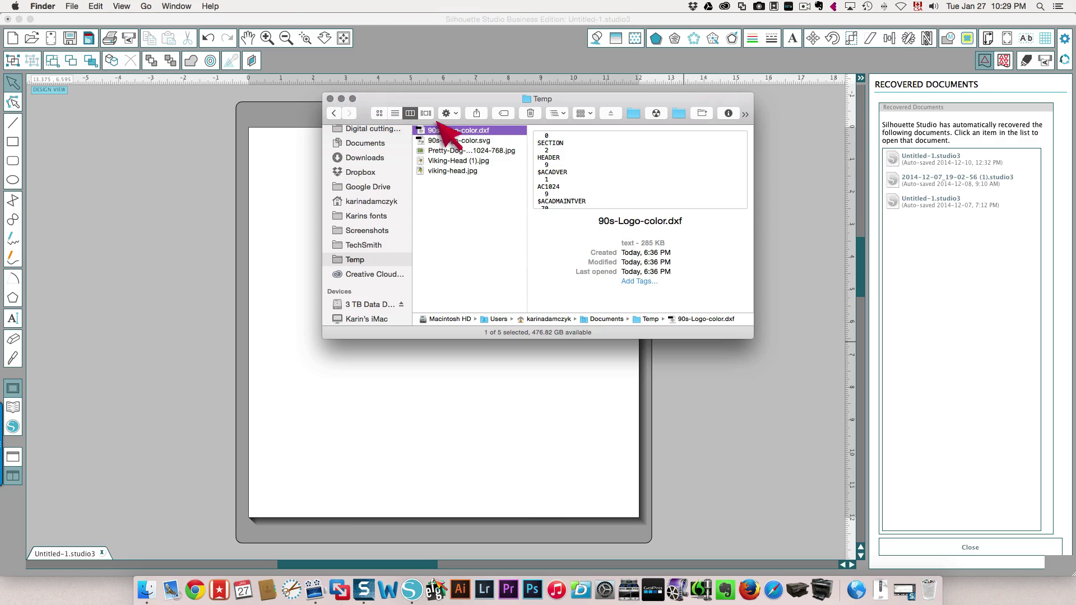
mouse_move(456, 130)
left_mouse_down()
mouse_move(328, 255)
mouse_move(329, 386)
left_mouse_up()
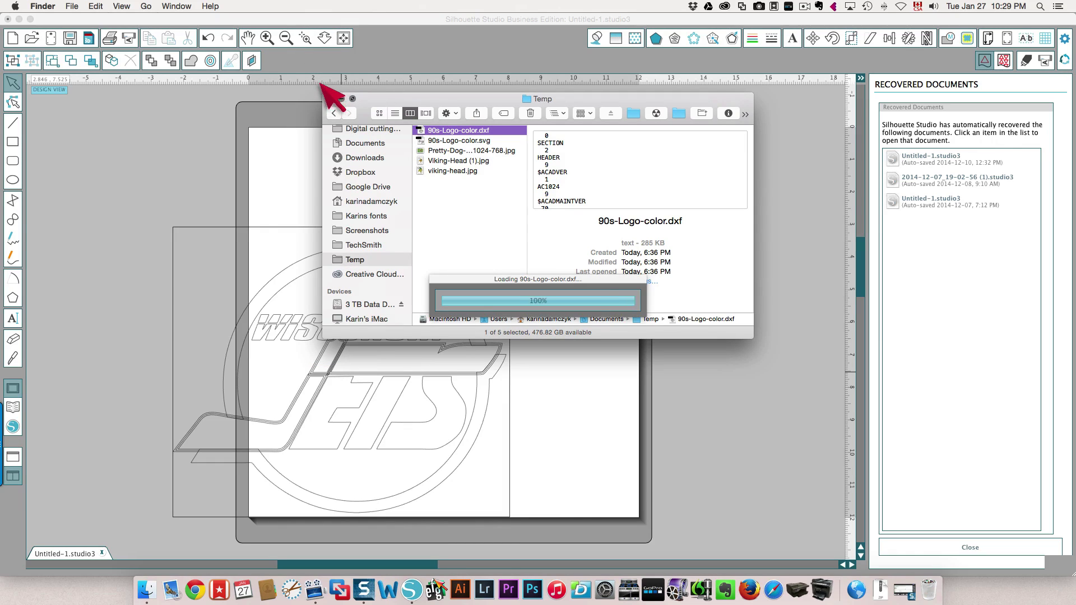
left_click(340, 99)
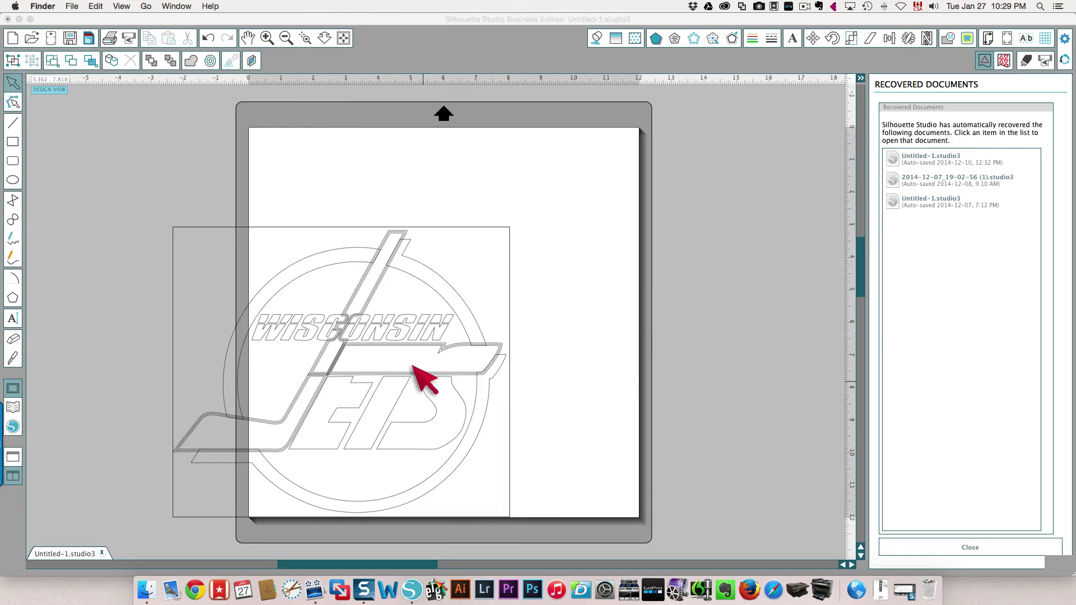
Group all the imported logo pieces and move the group fully onto the page
left_click(443, 369)
left_click(450, 379)
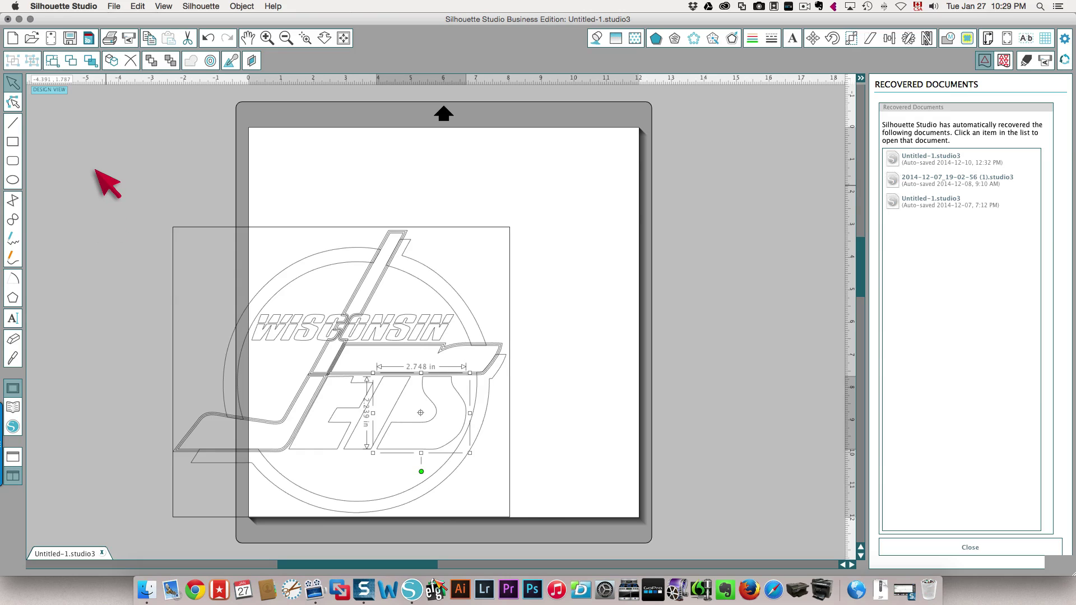
left_click_drag(106, 185, 547, 539)
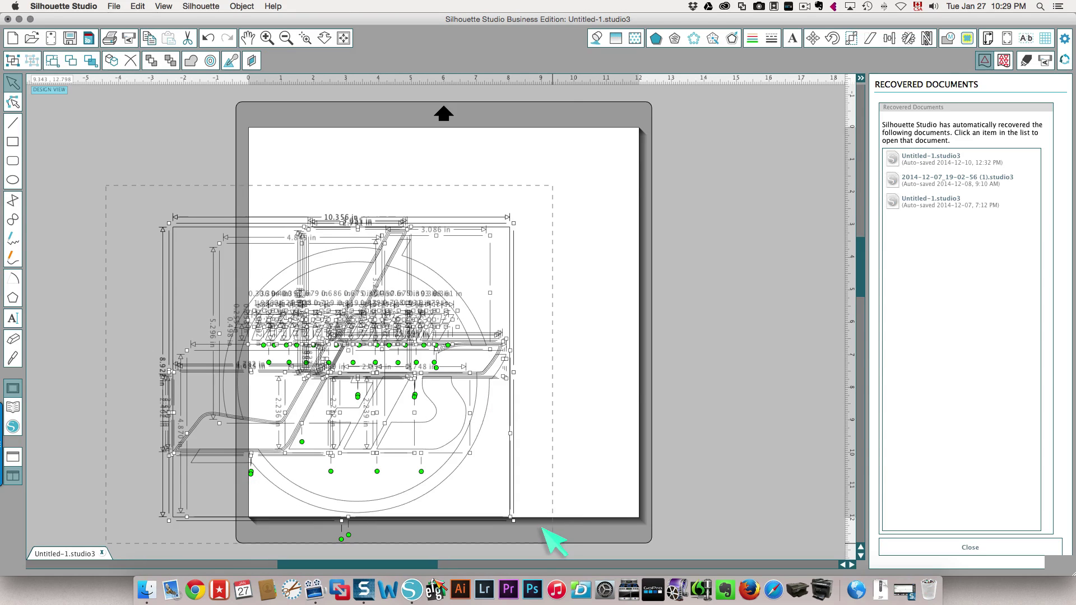
right_click(413, 370)
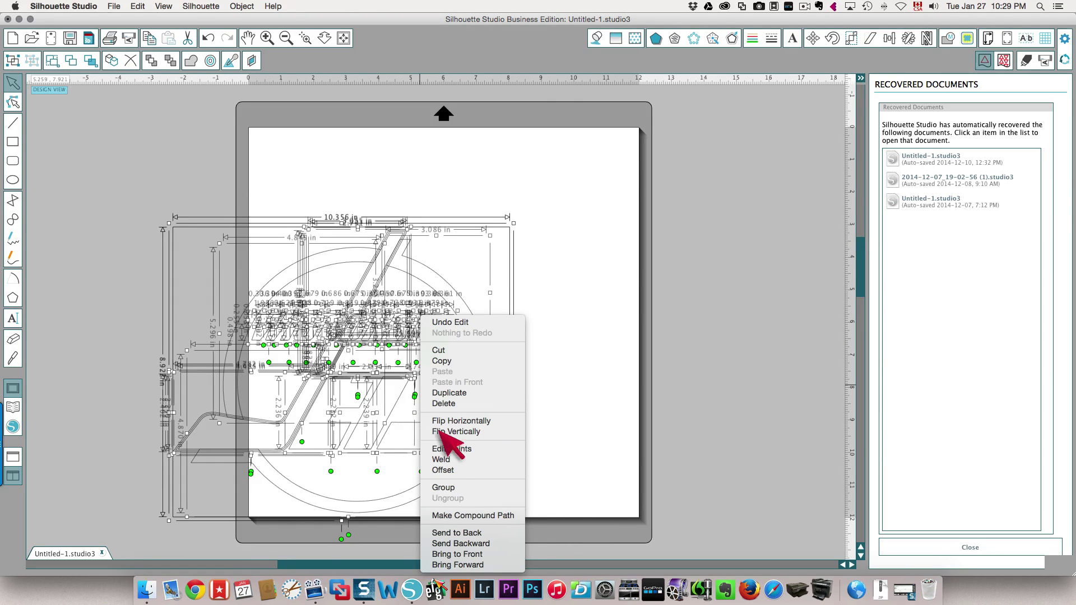
left_click(448, 485)
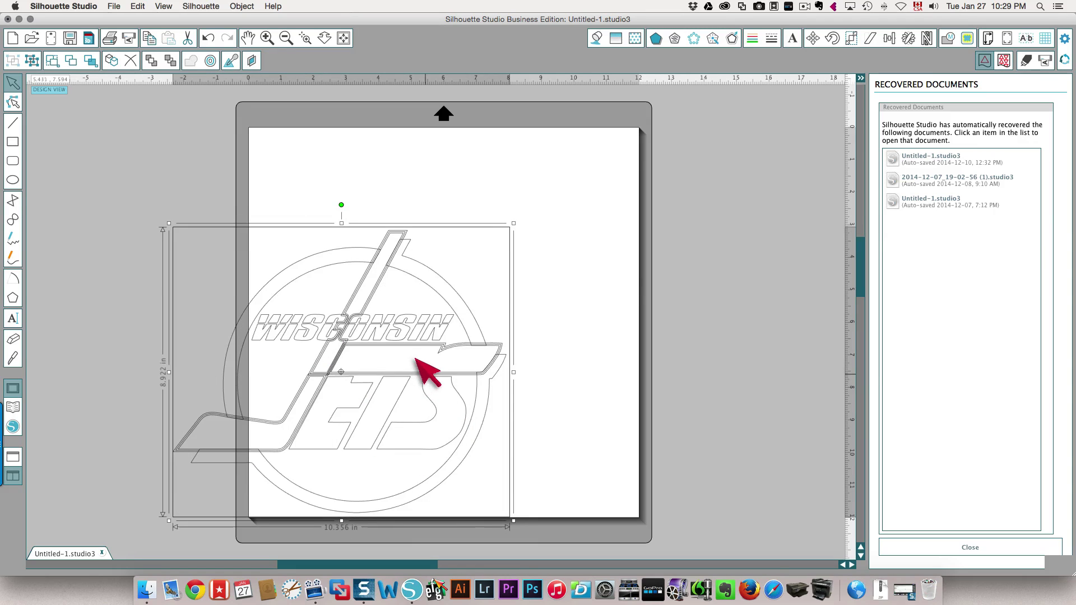
left_click_drag(420, 365, 521, 288)
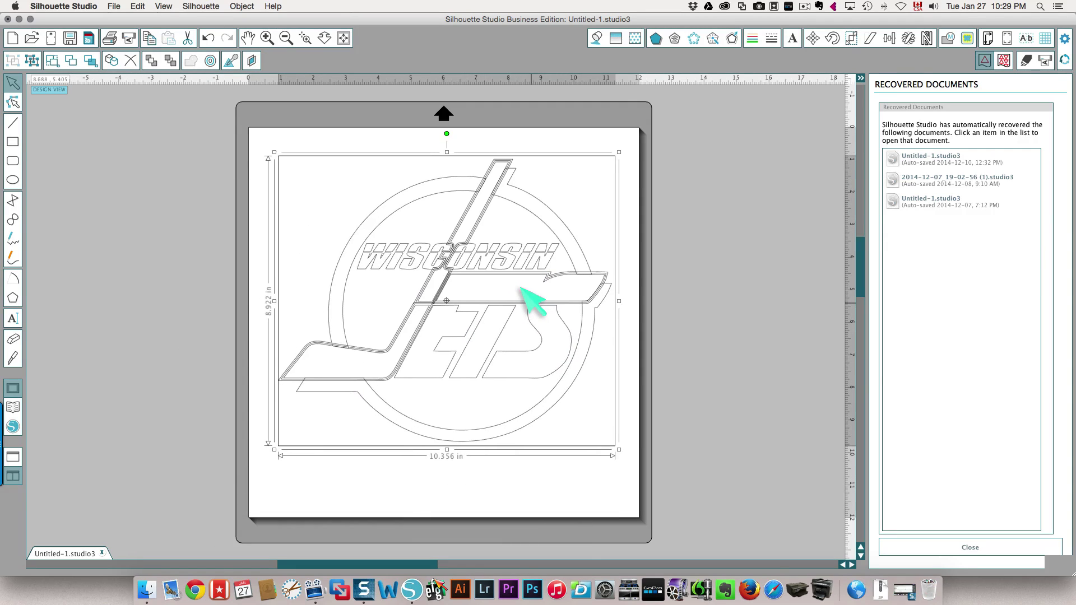
left_click(489, 495)
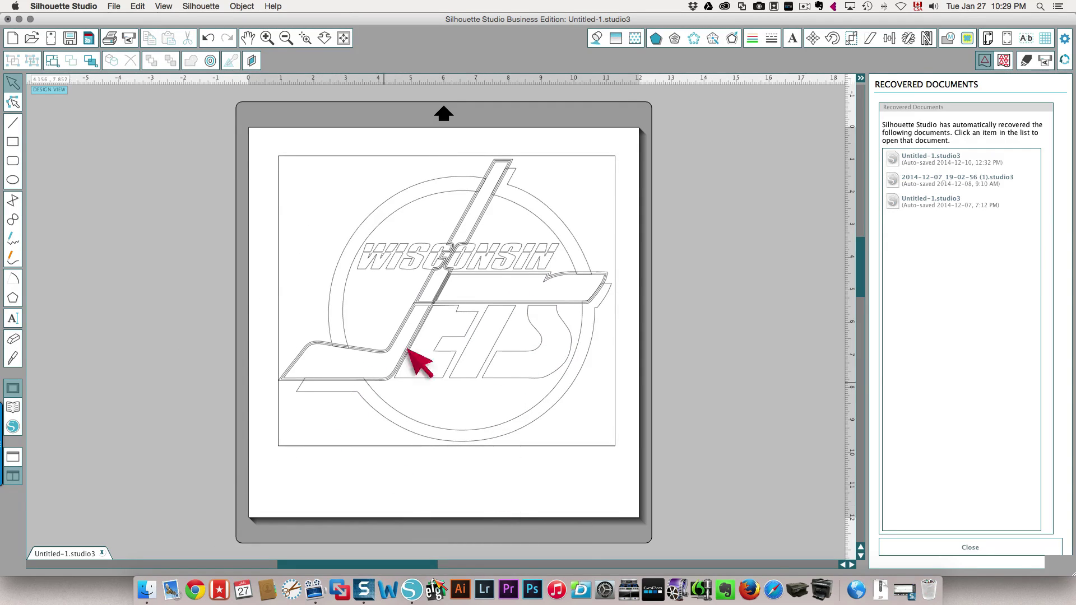
Ungroup the whole logo into its separate pieces
key("super+a")
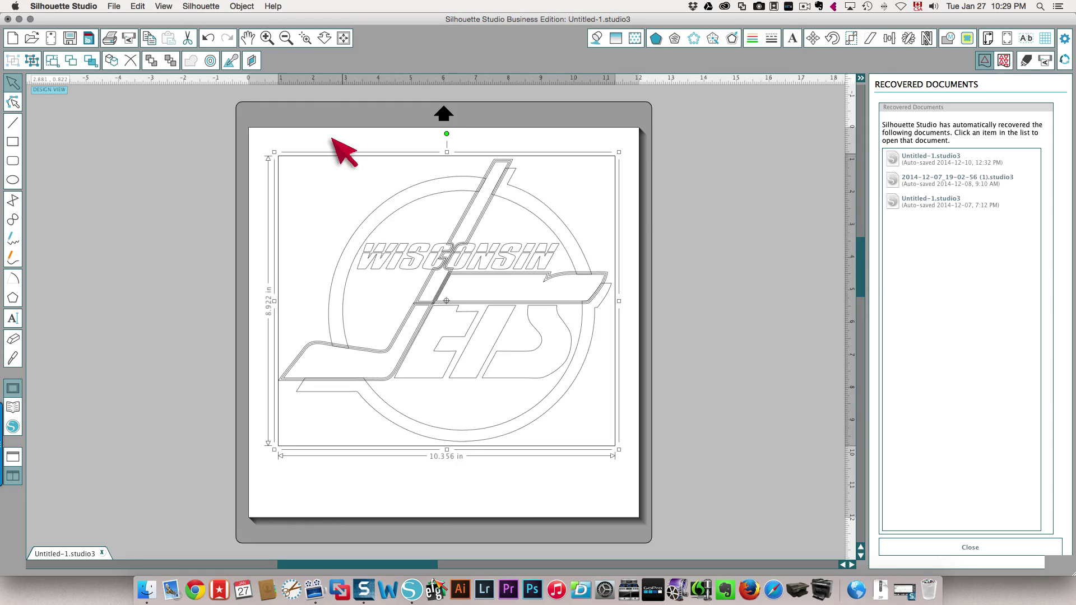
right_click(335, 140)
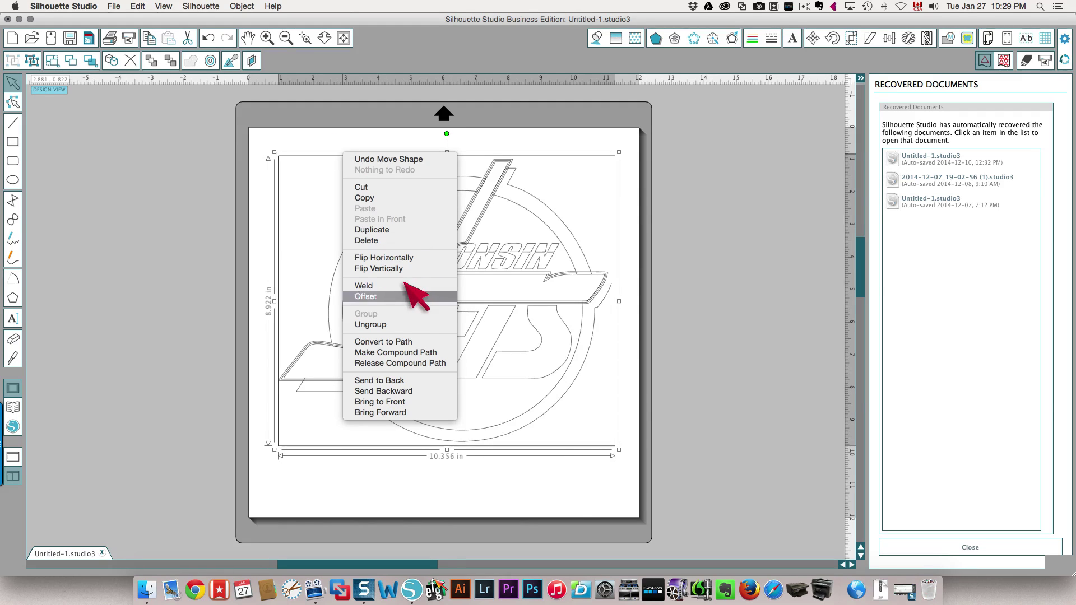
left_click(415, 324)
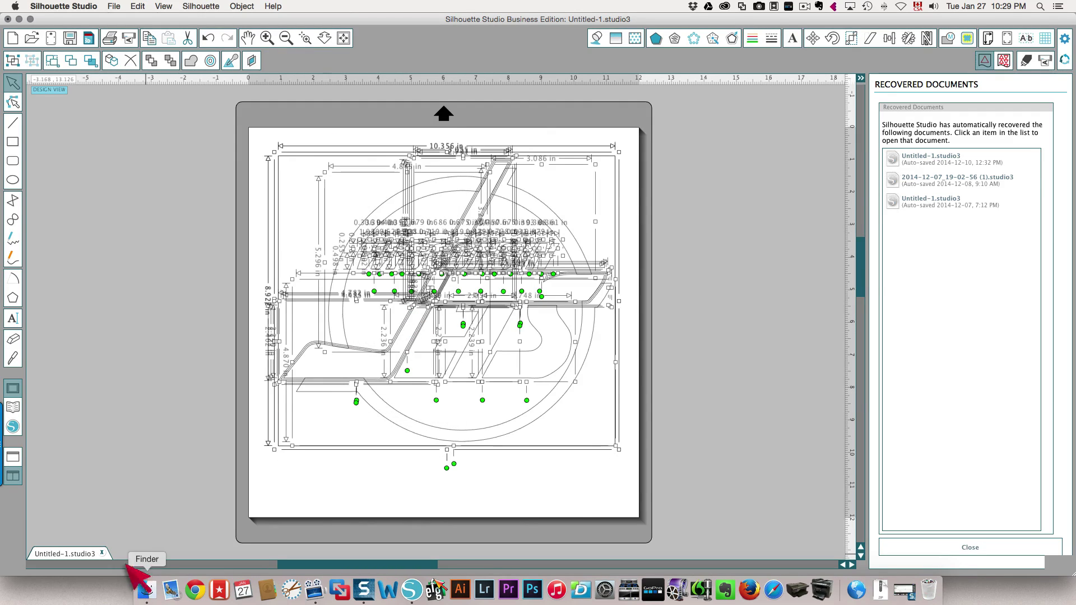
Place the full-colour Wisconsin Jets logo picture beside the page's upper-left corner and enlarge it to about 6.29 in wide
left_click(144, 588)
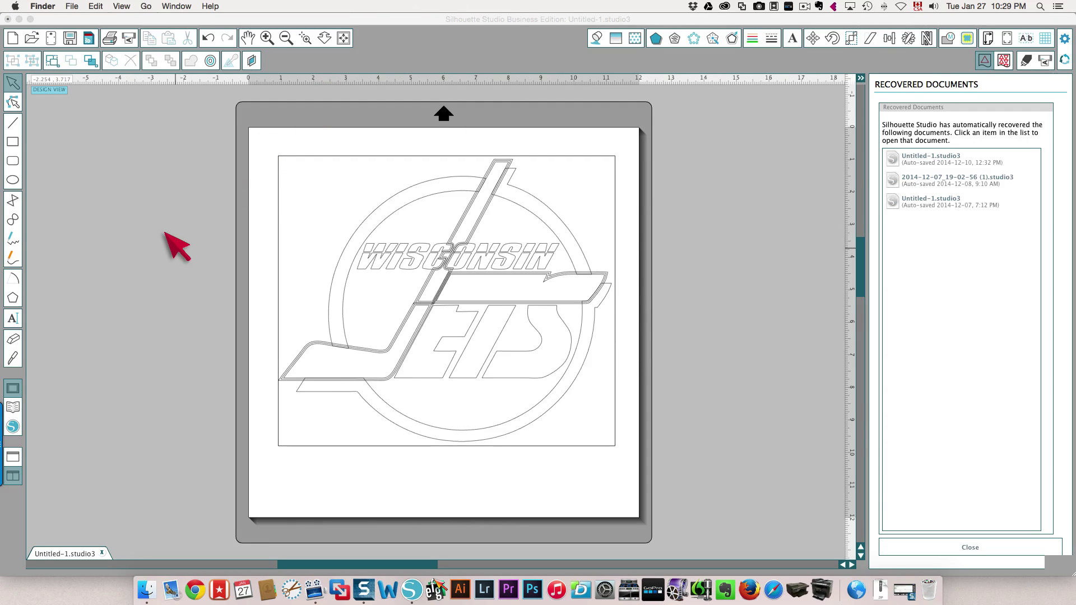
left_click(141, 585)
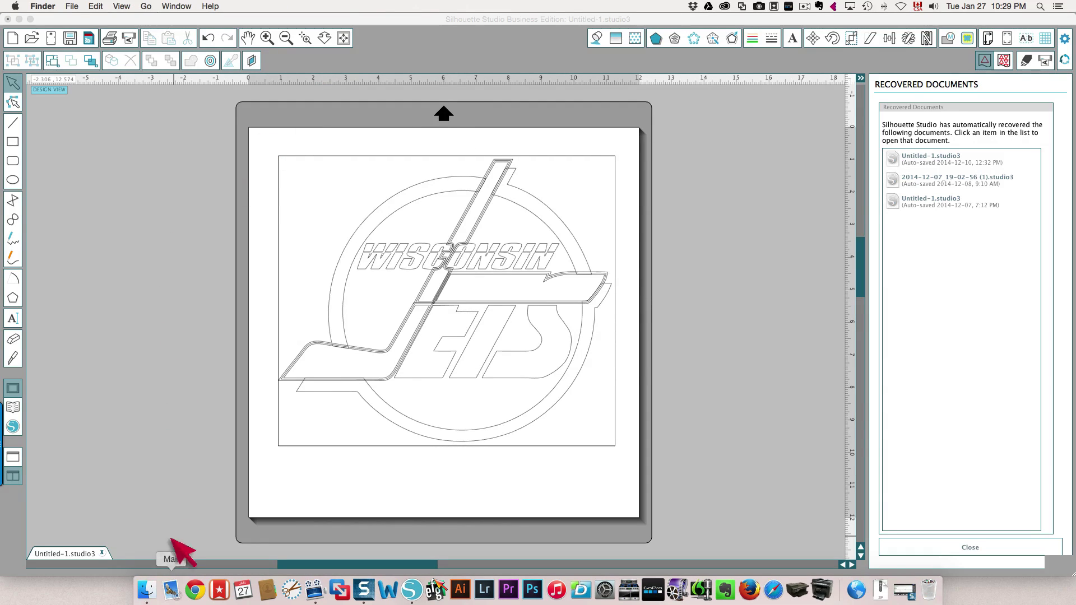
scroll(370, 235, "down", 5)
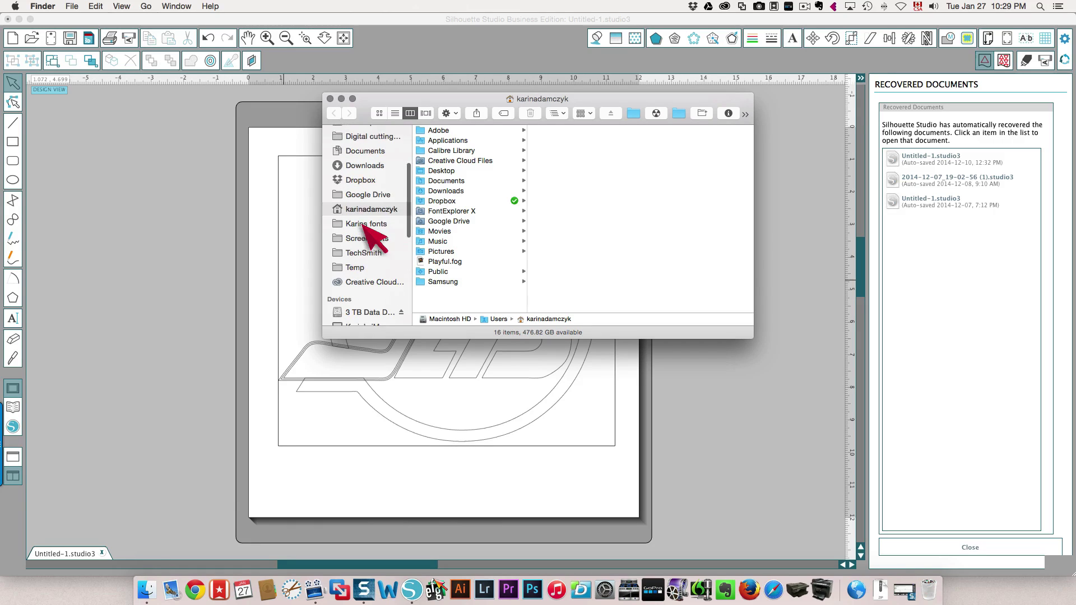
left_click(358, 246)
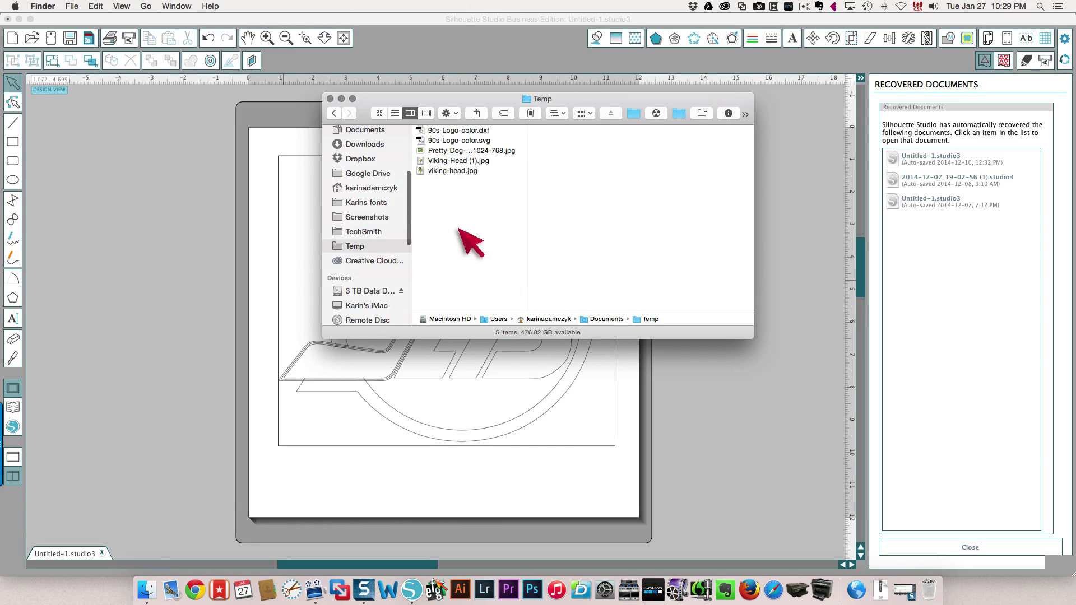
left_click(361, 231)
left_click_drag(451, 191, 118, 135)
left_click(320, 83)
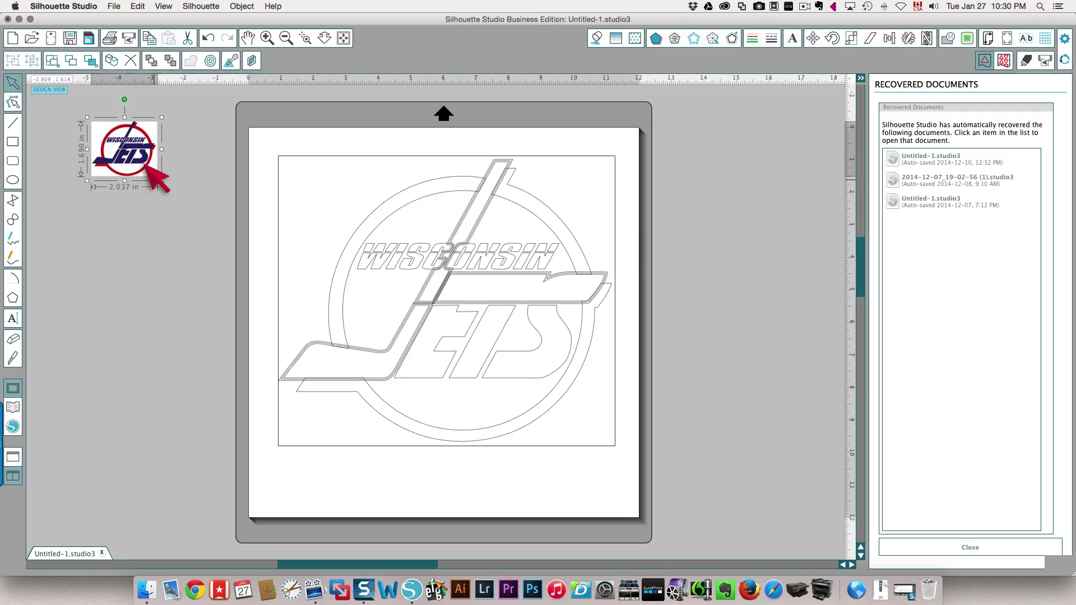
left_click_drag(152, 167, 261, 312)
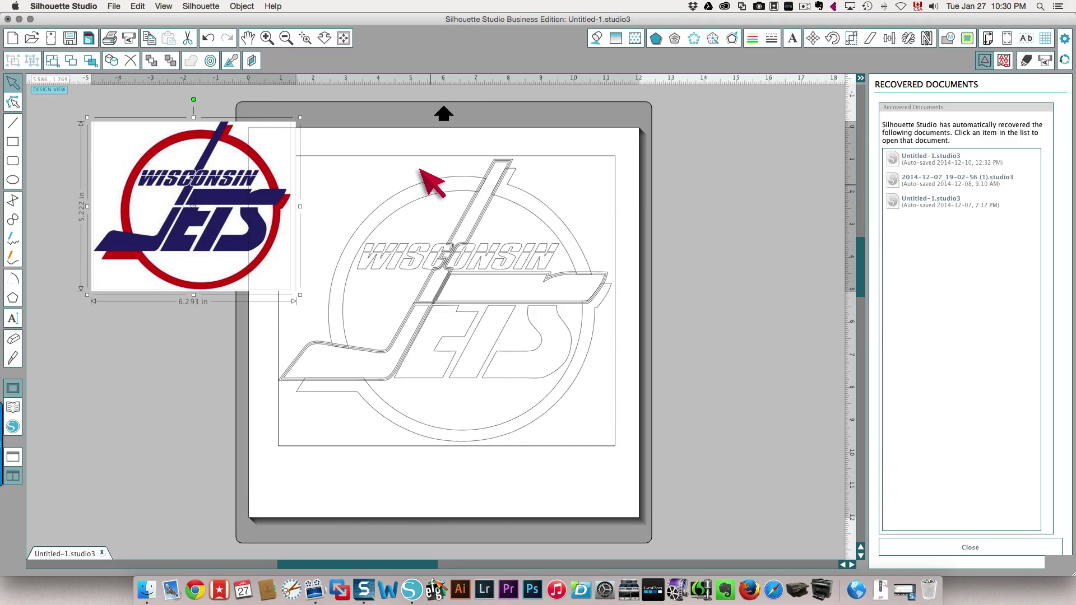
Fill the three pieces of the logo's outer ring with the red sampled from the full-colour reference picture
left_click(511, 178)
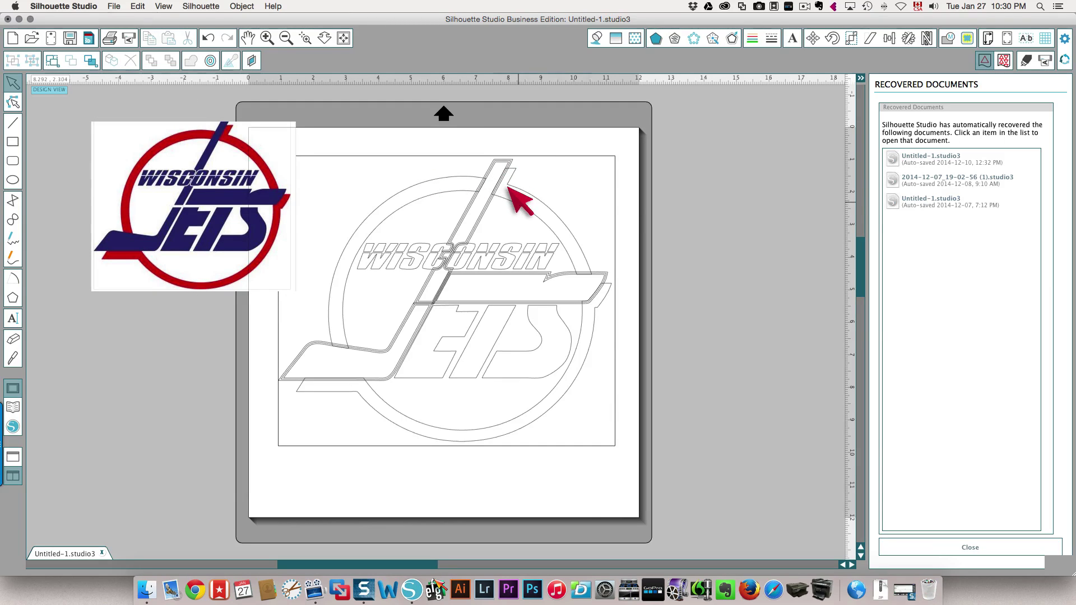
left_click(508, 187)
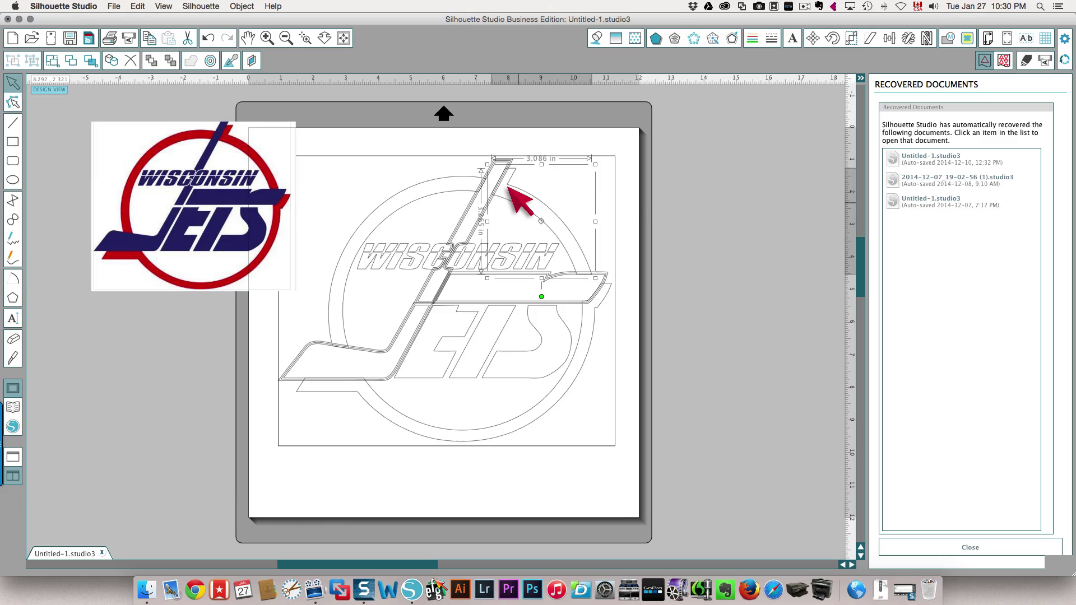
left_click(567, 355, "shift")
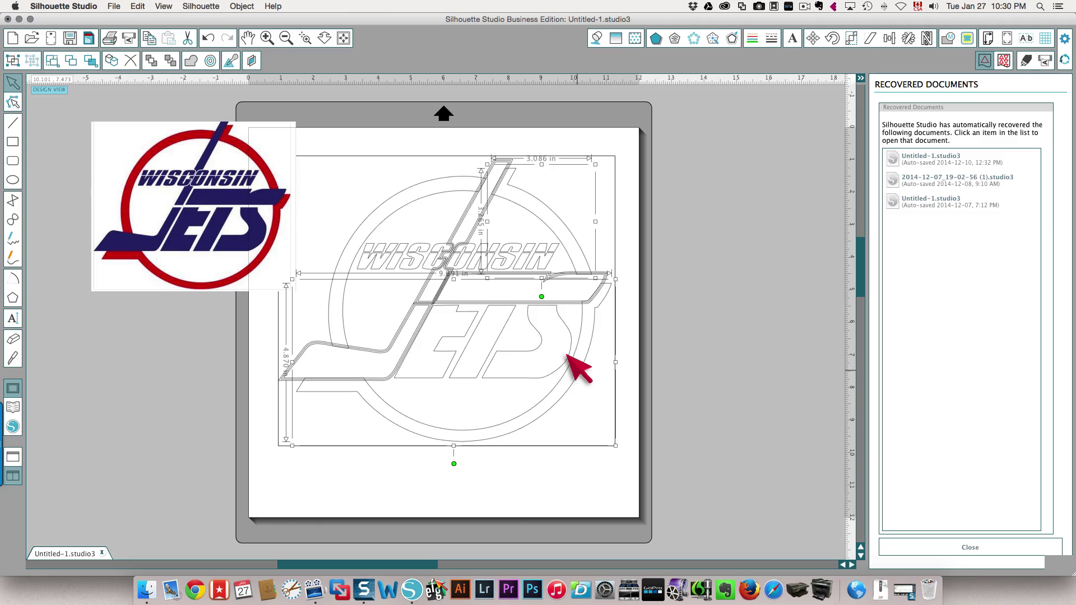
left_click(391, 189, "shift")
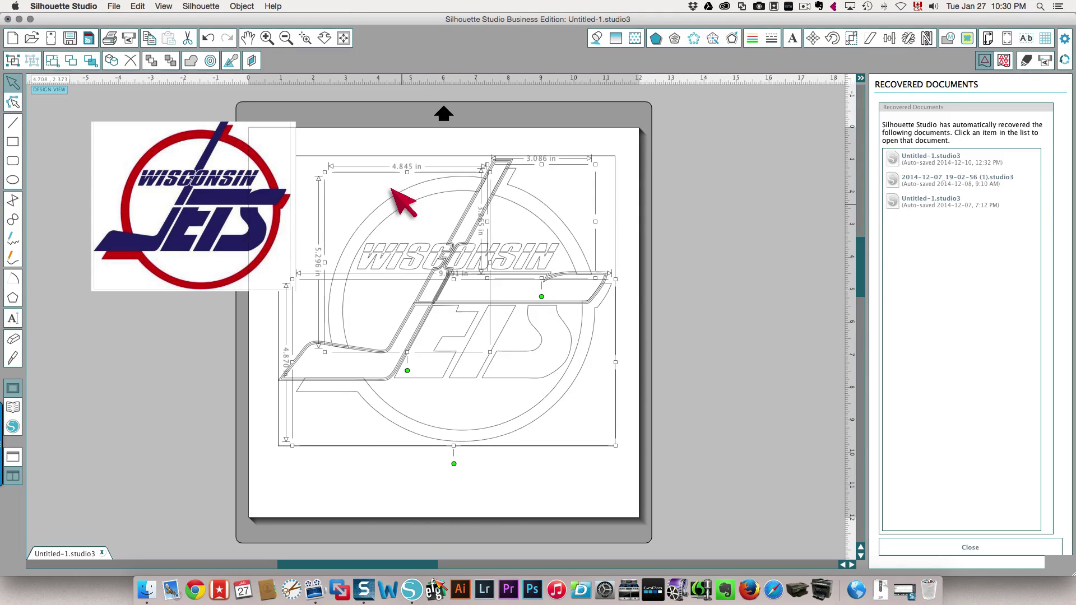
left_click(595, 37)
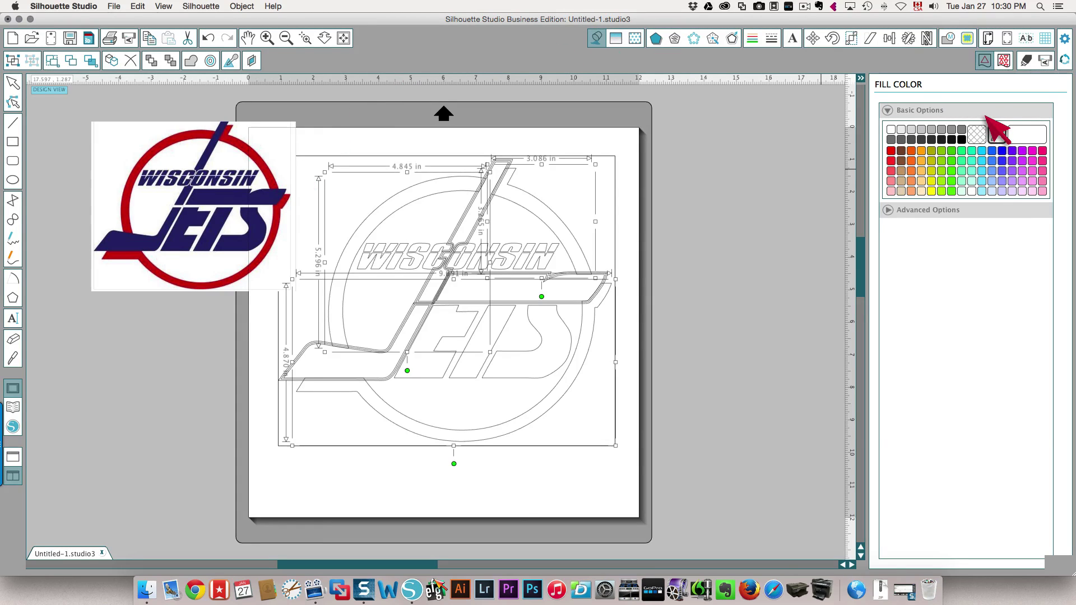
left_click(996, 135)
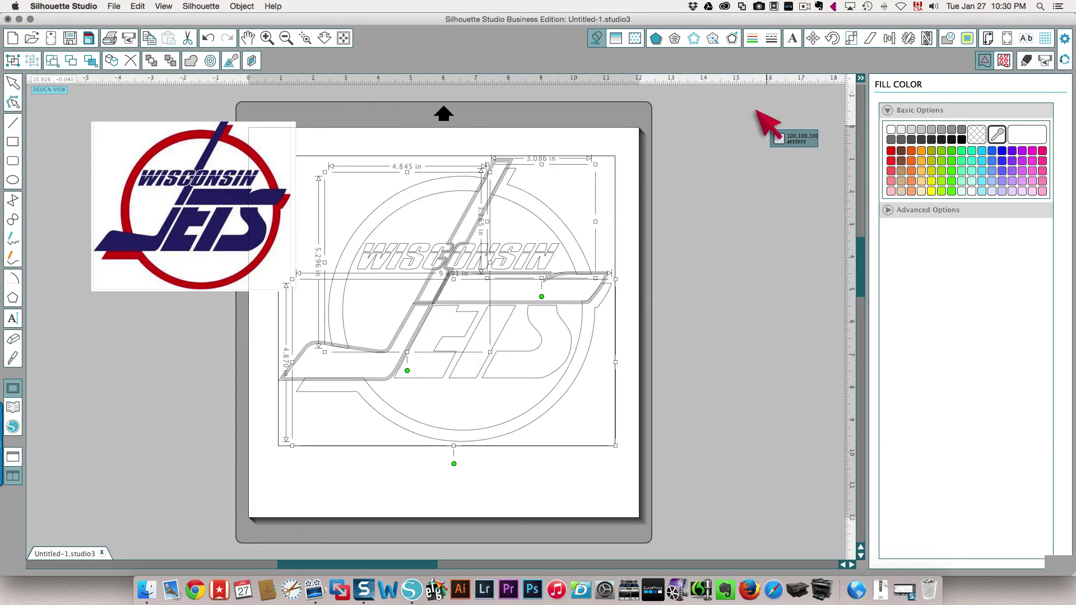
left_click(181, 118)
left_click(181, 118)
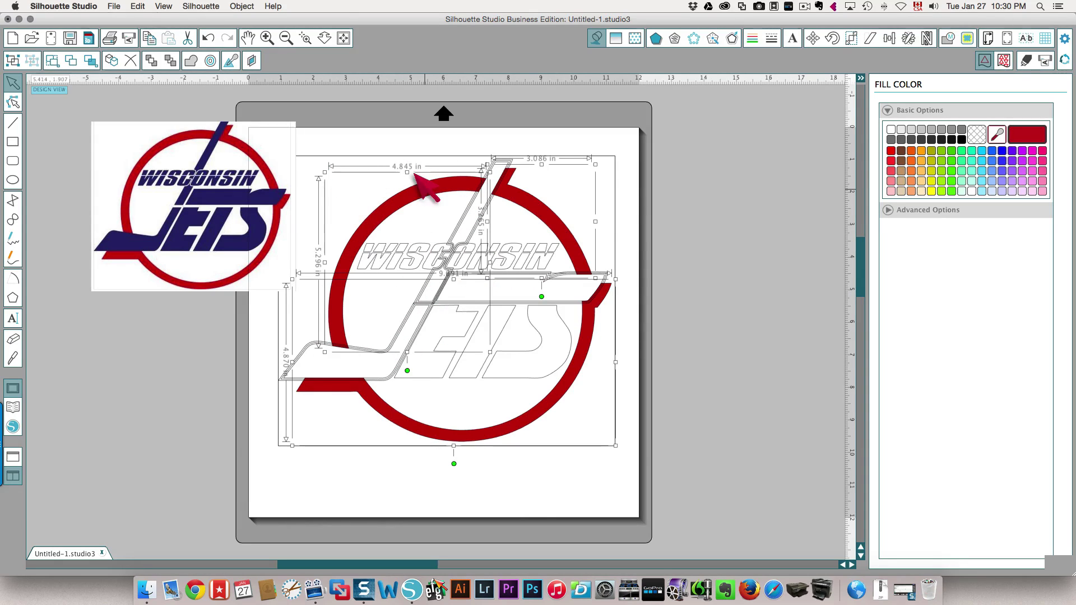
left_click(611, 130)
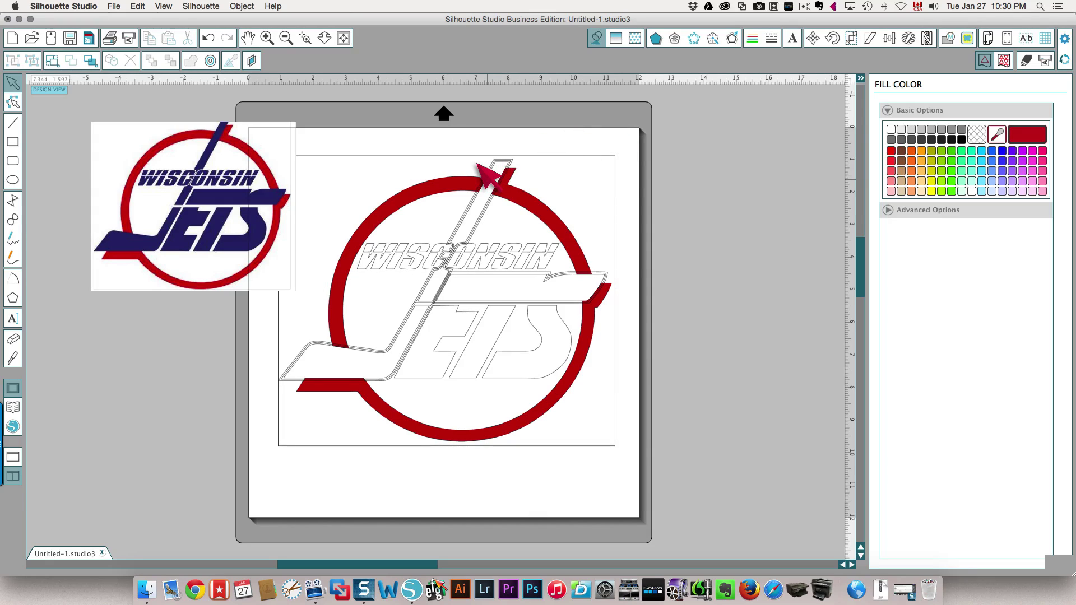
Fill the hockey stick, upper bar and JETS letter pieces with the dark blue sampled from the reference picture
left_click(480, 164)
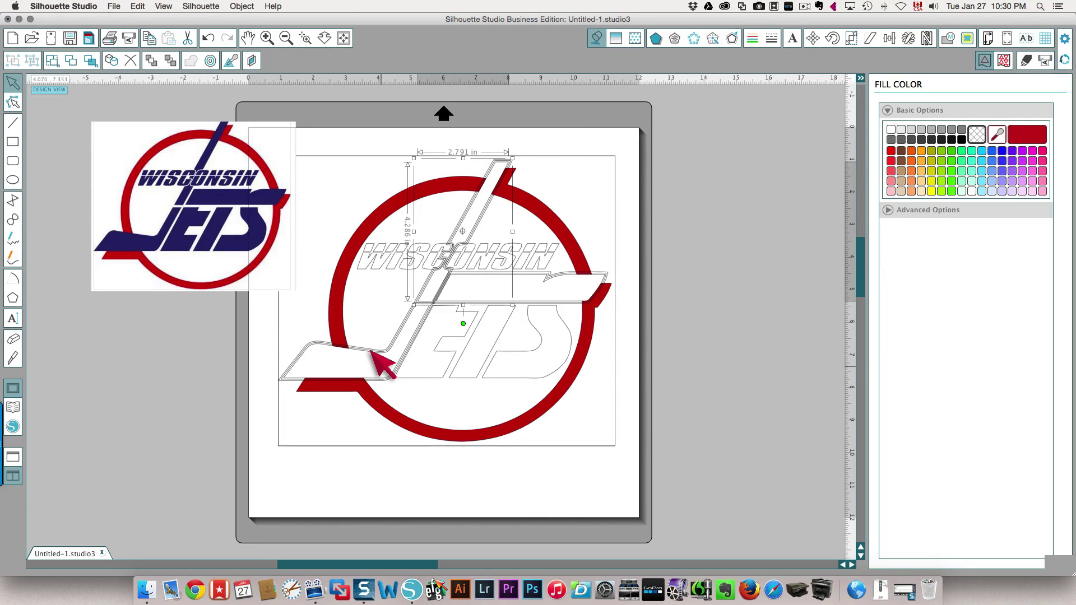
scroll(378, 362, "left", 1)
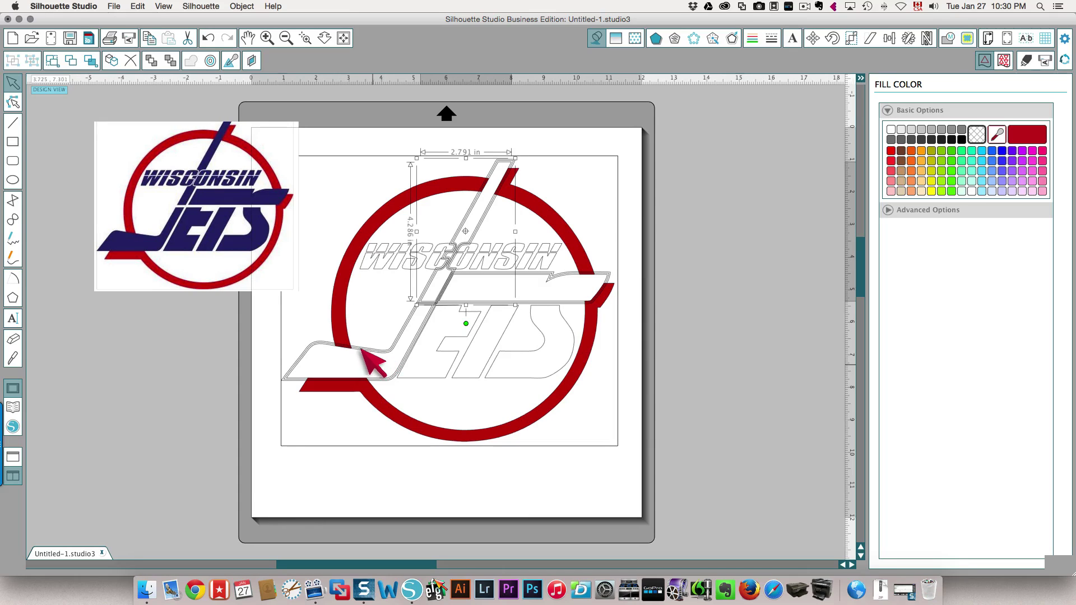
left_click(305, 340, "shift")
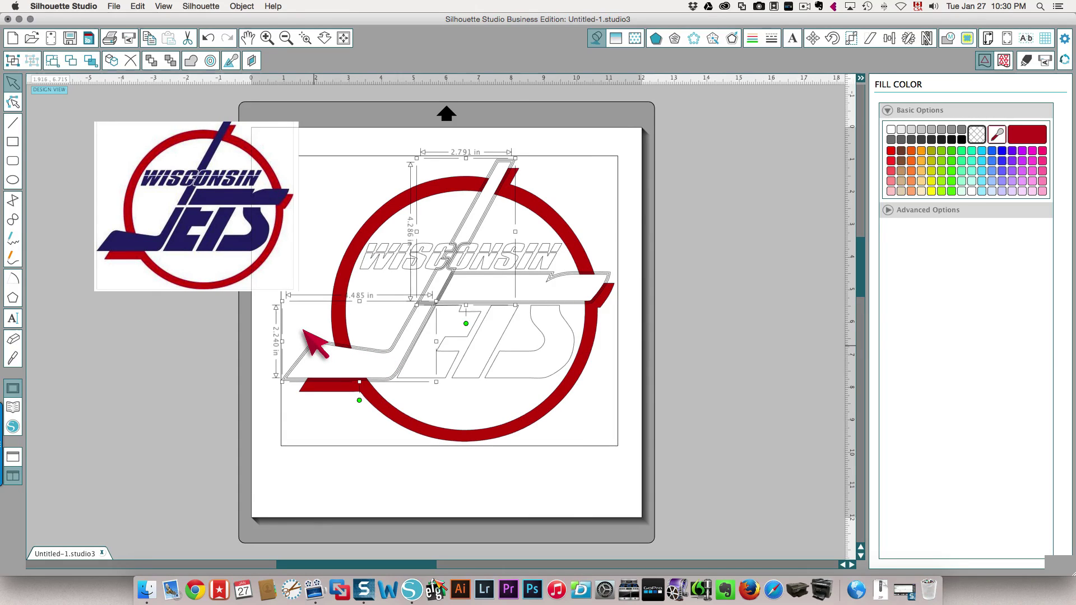
left_click(552, 262, "shift")
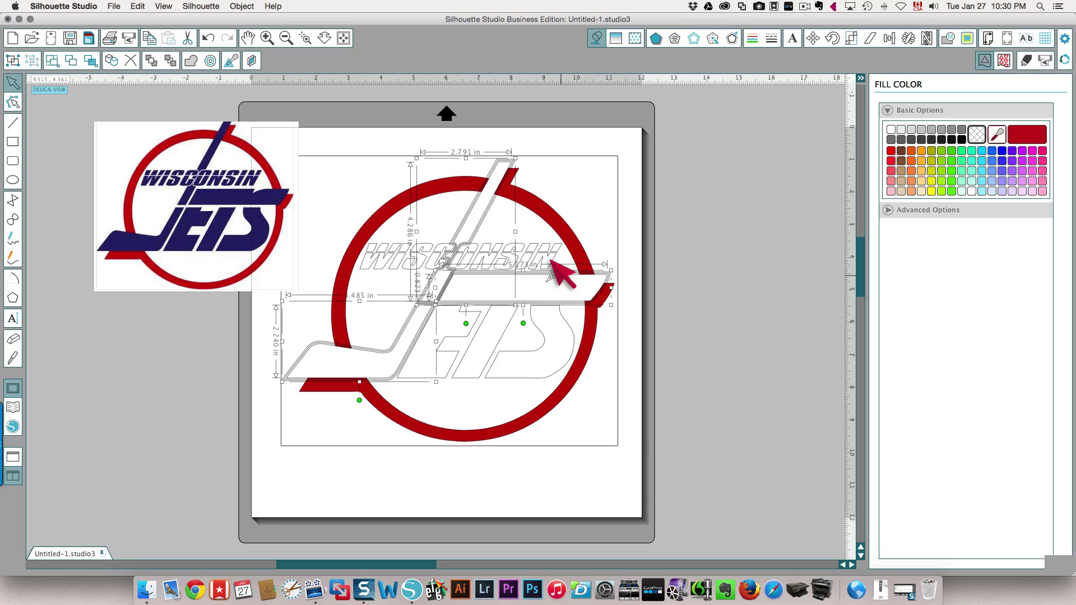
left_click(529, 313, "shift")
left_click(454, 353, "shift")
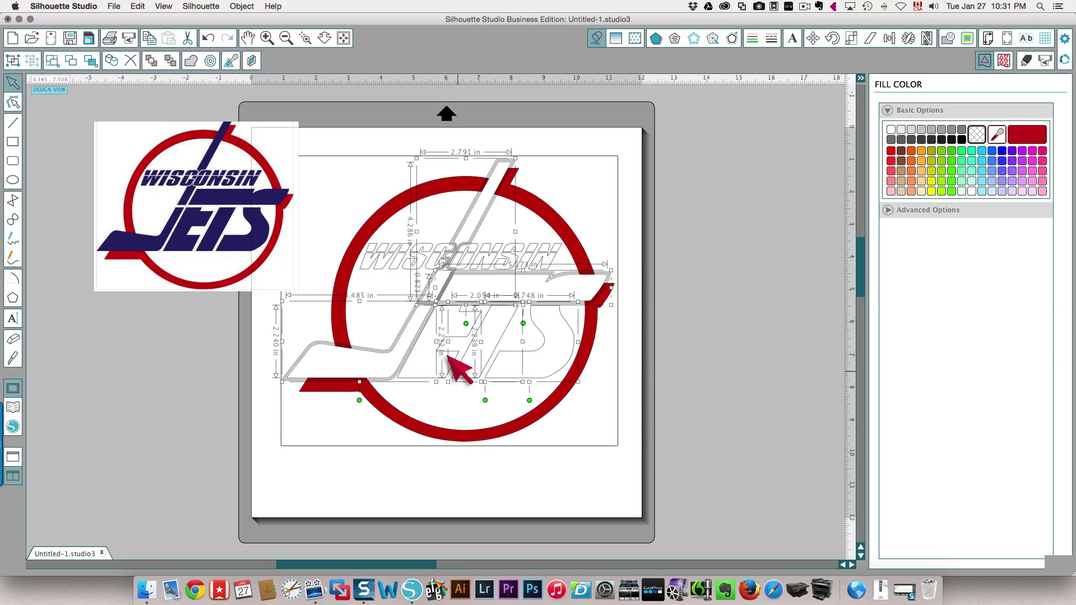
left_click(407, 361, "shift")
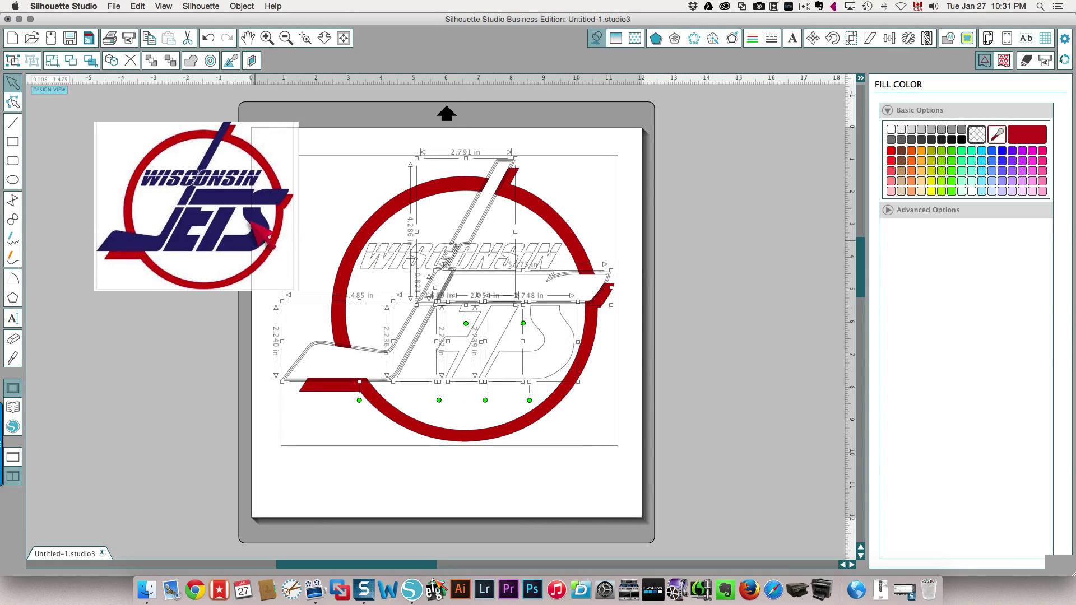
left_click(996, 135)
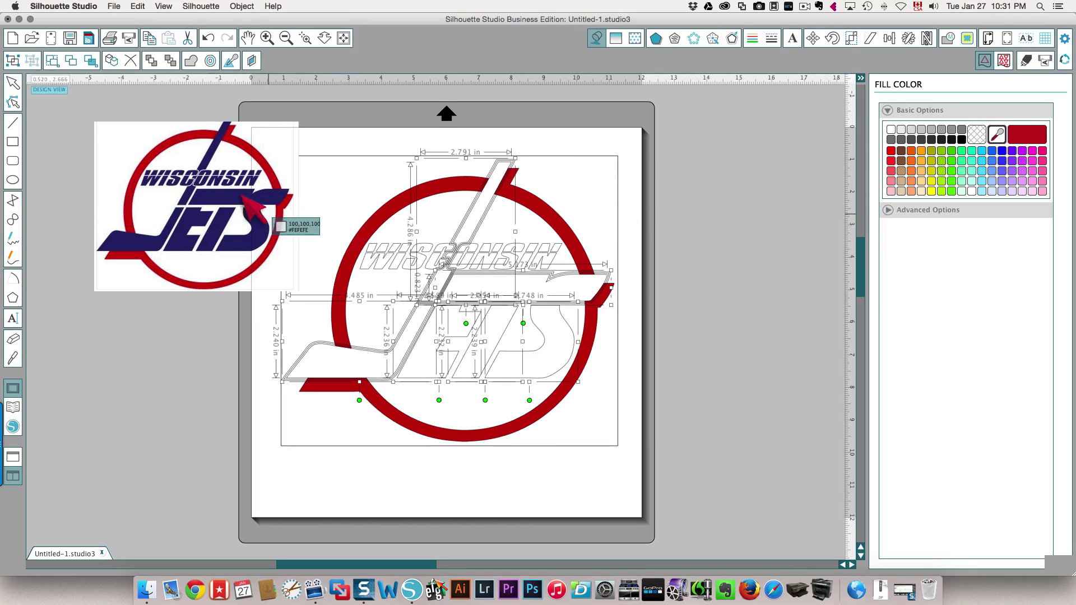
left_click(215, 187)
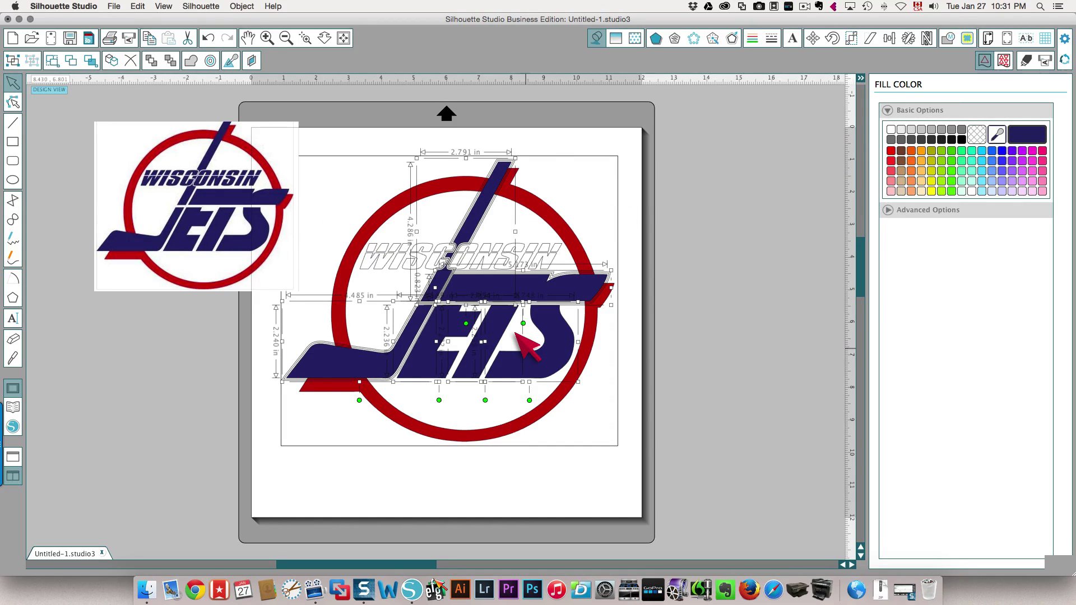
Fill the lower halves of the WISCONSIN letters with the dark blue sampled from the full-colour reference picture
left_click(358, 250)
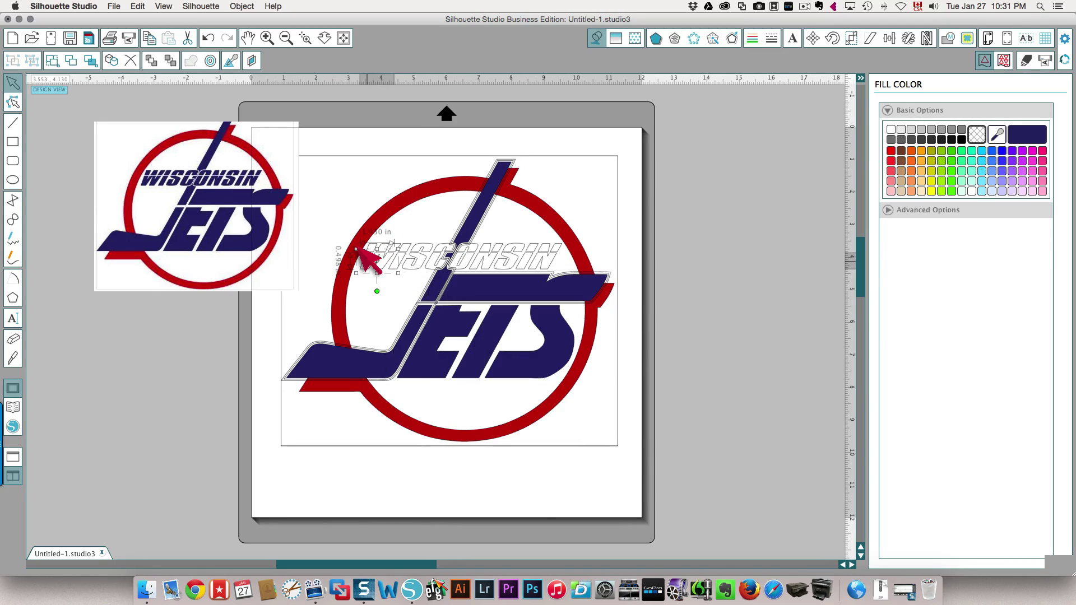
left_click(396, 251, "shift")
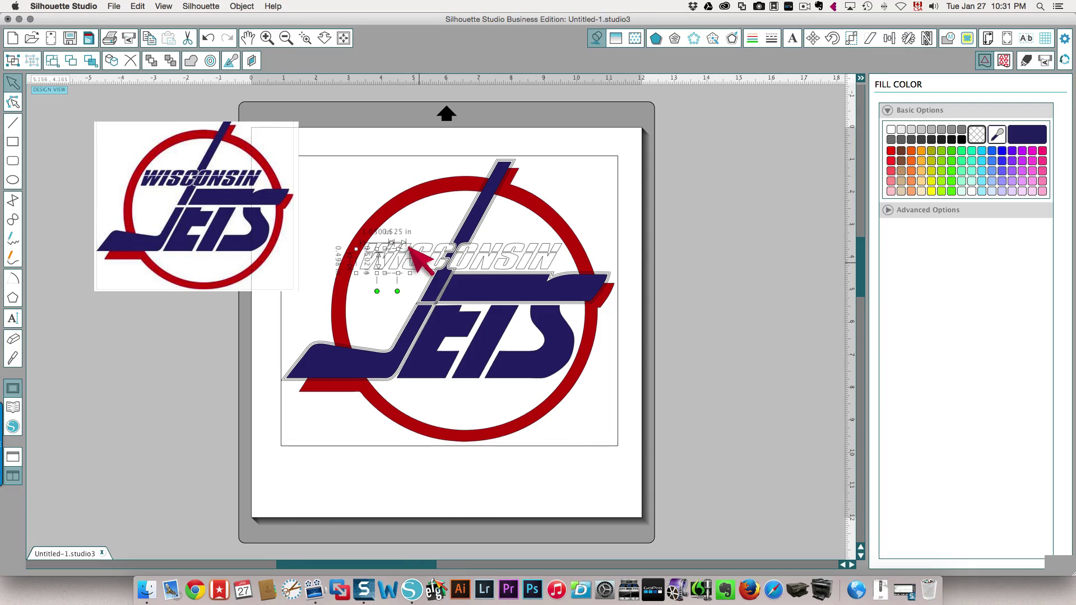
left_click(414, 252, "shift")
left_click(445, 246, "shift")
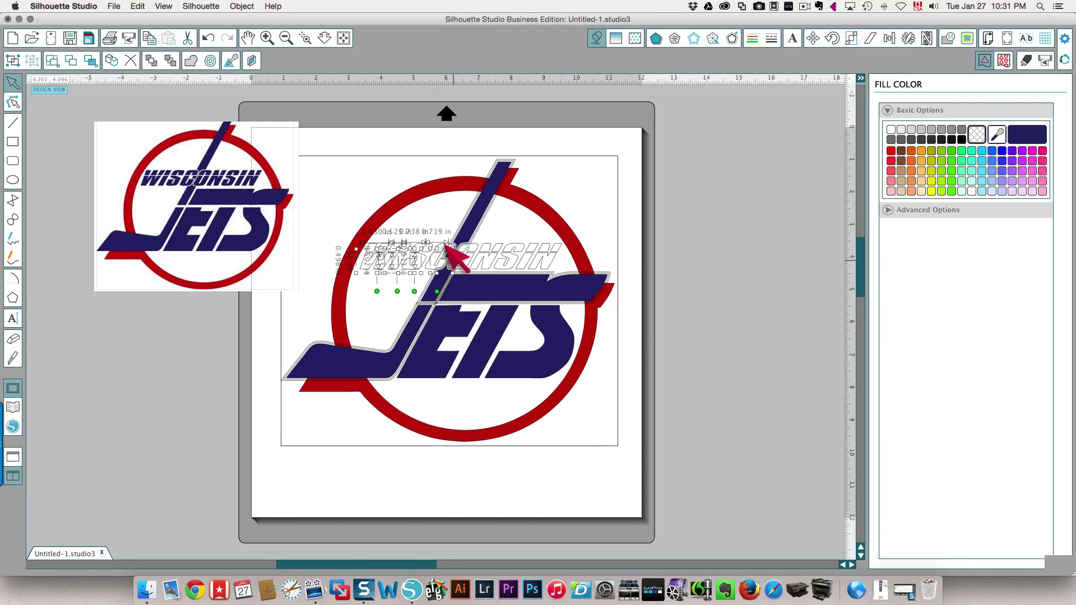
left_click(462, 249, "shift")
left_click(487, 249, "shift")
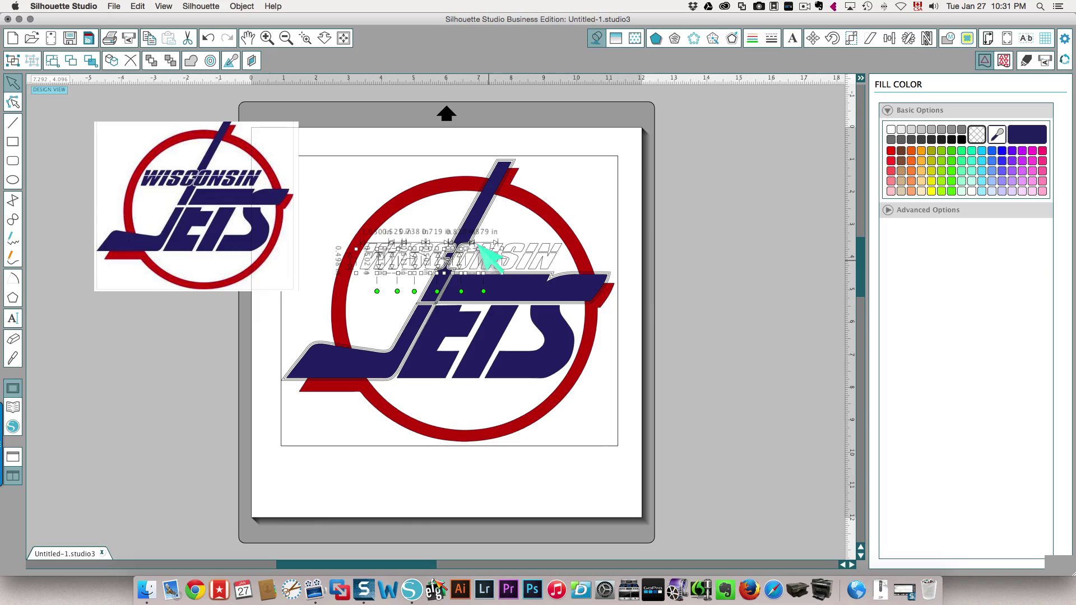
left_click(507, 249, "shift")
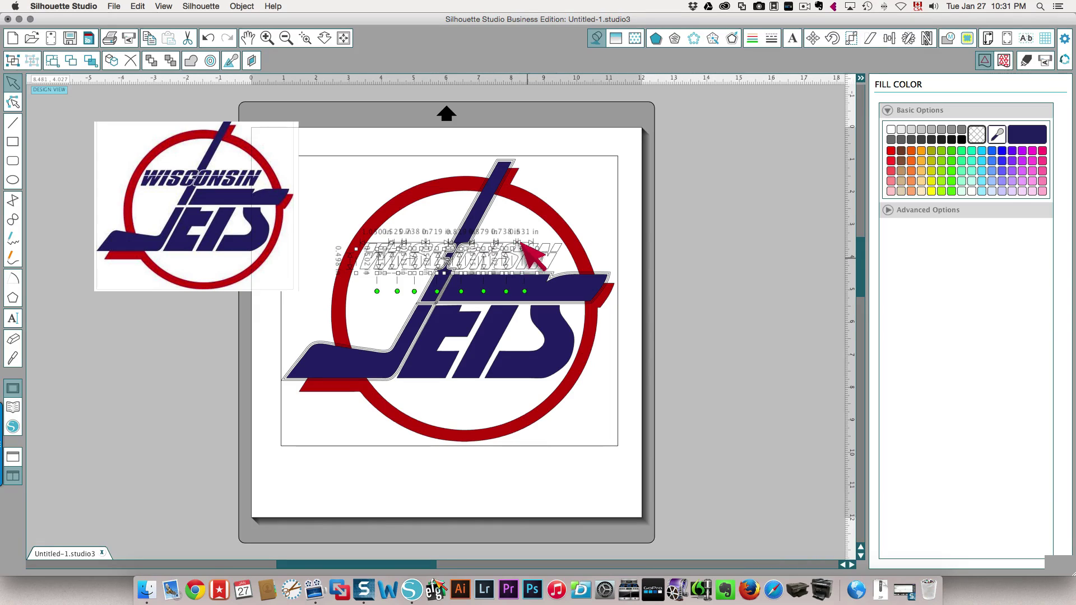
left_click(529, 250, "shift")
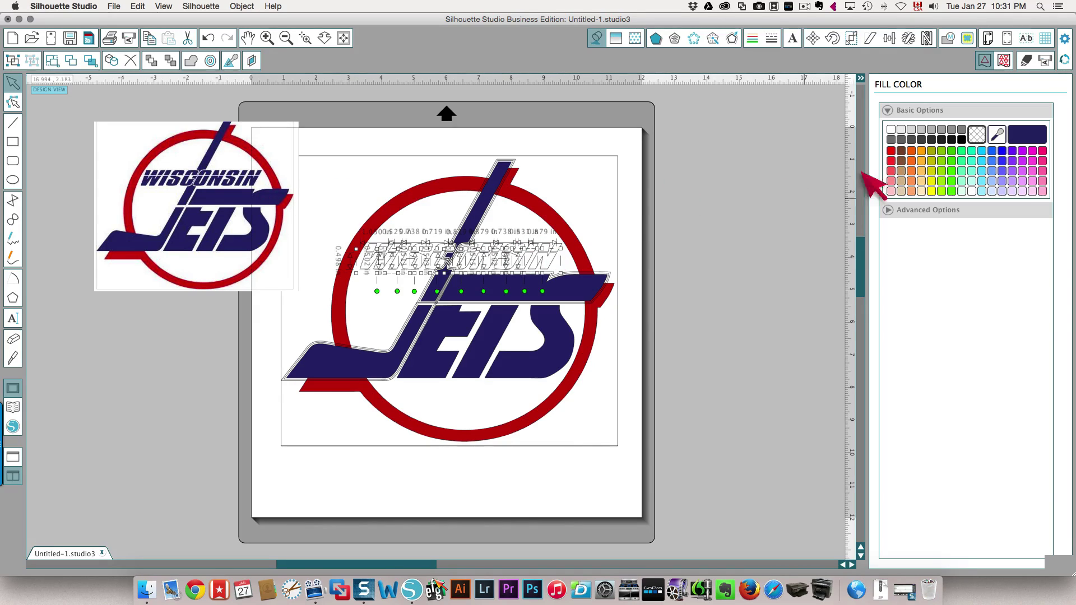
left_click(996, 134)
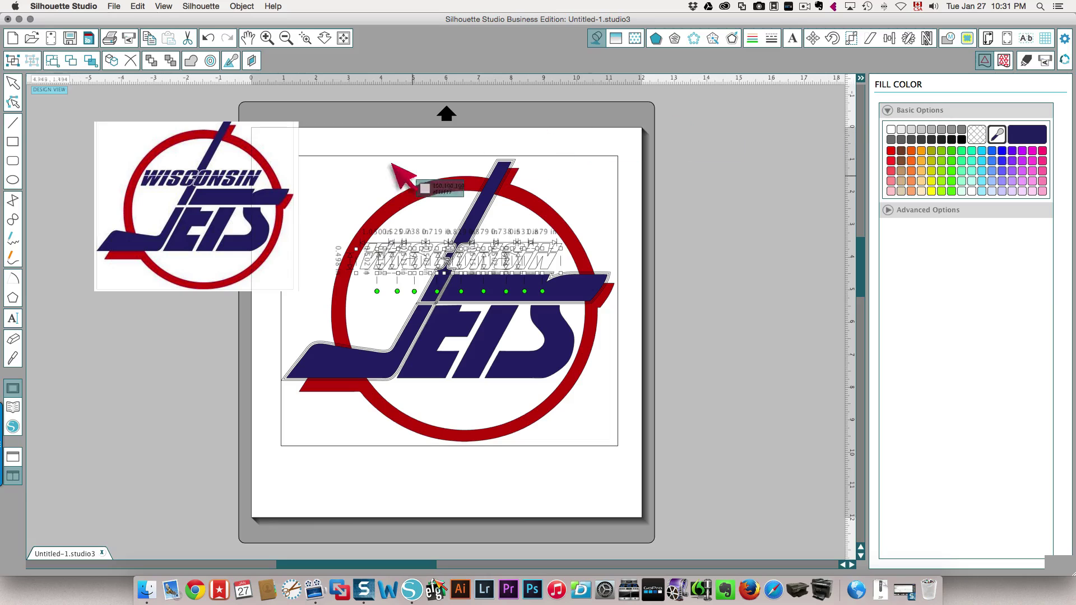
left_click(271, 204)
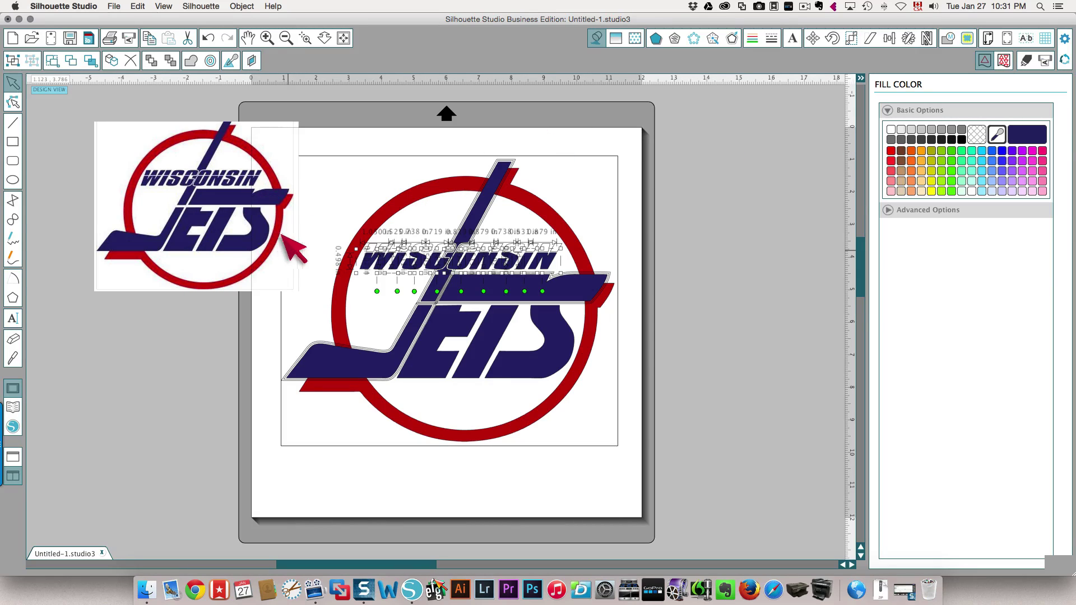
left_click(616, 160)
left_click(466, 203)
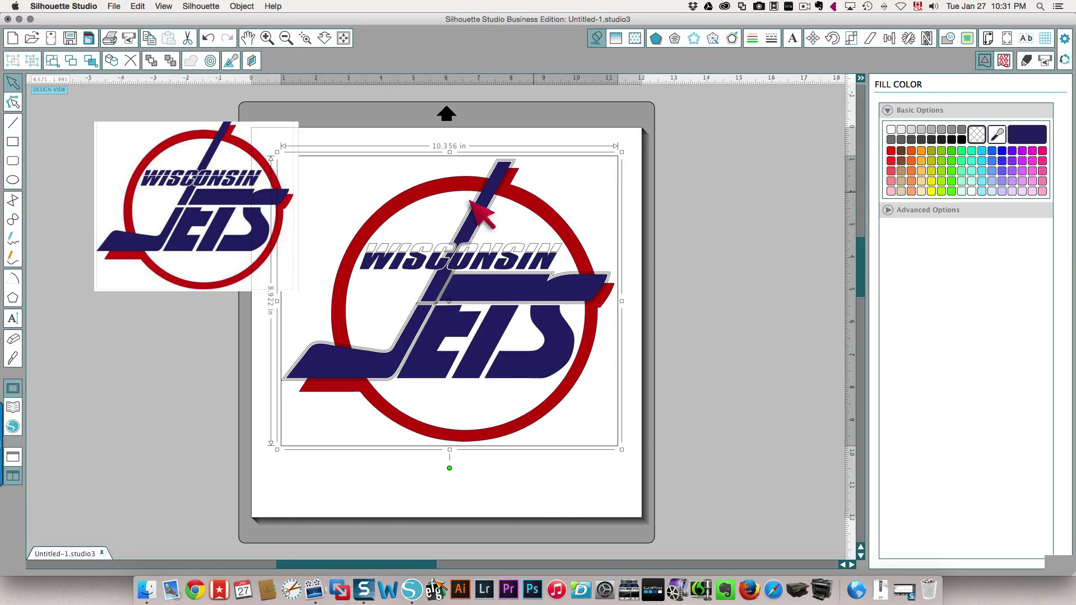
Fill the upper pieces of the WISCONSIN letters, except one piece in each N, with the dark blue sampled from the reference picture
left_click(377, 234)
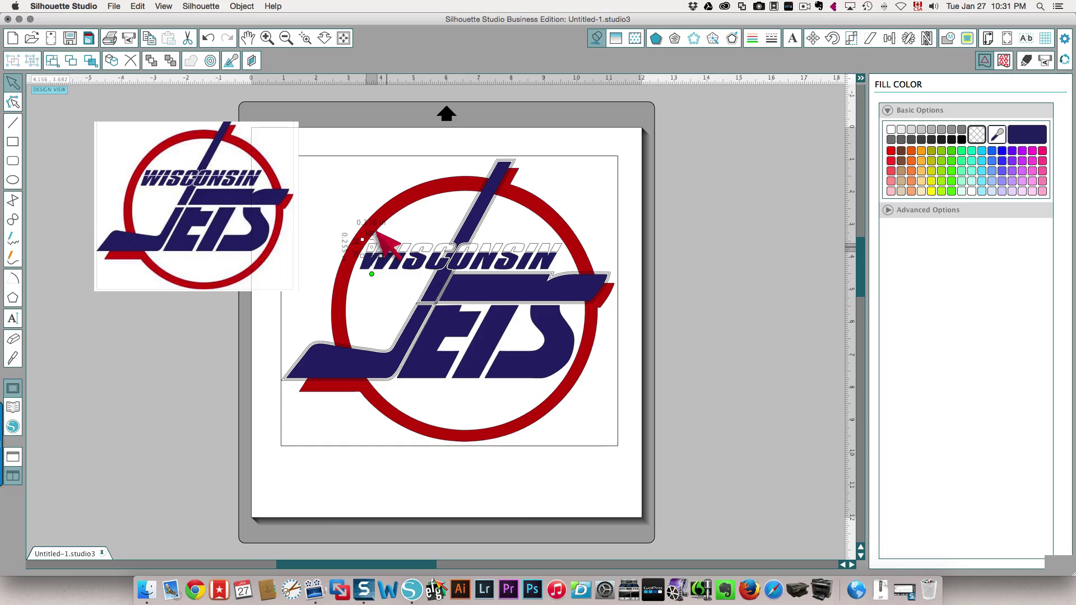
left_click(388, 233, "shift")
left_click(402, 235, "shift")
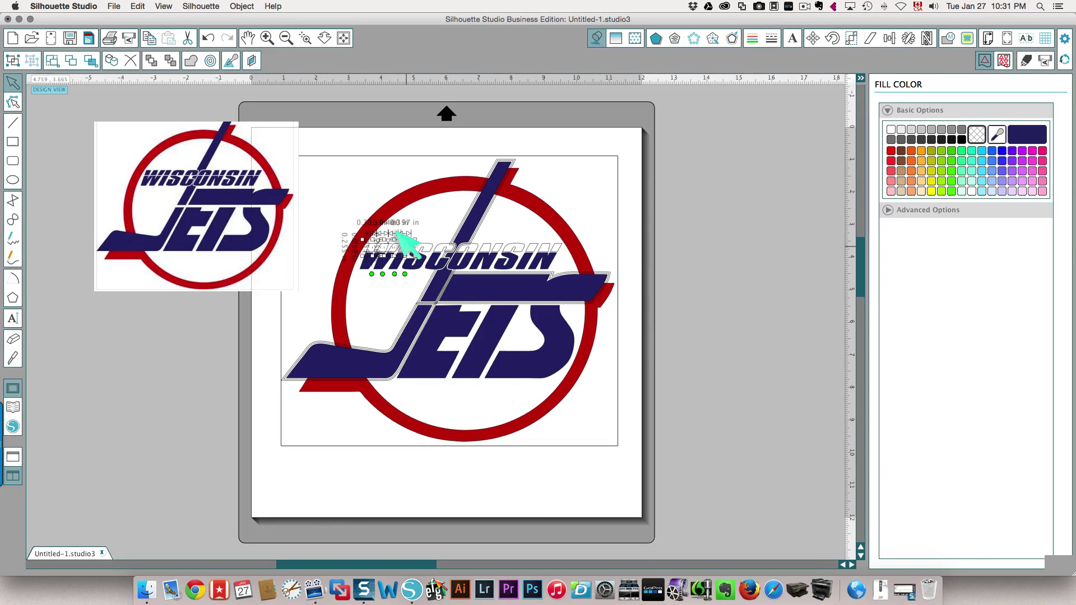
left_click(425, 233, "shift")
left_click(454, 233, "shift")
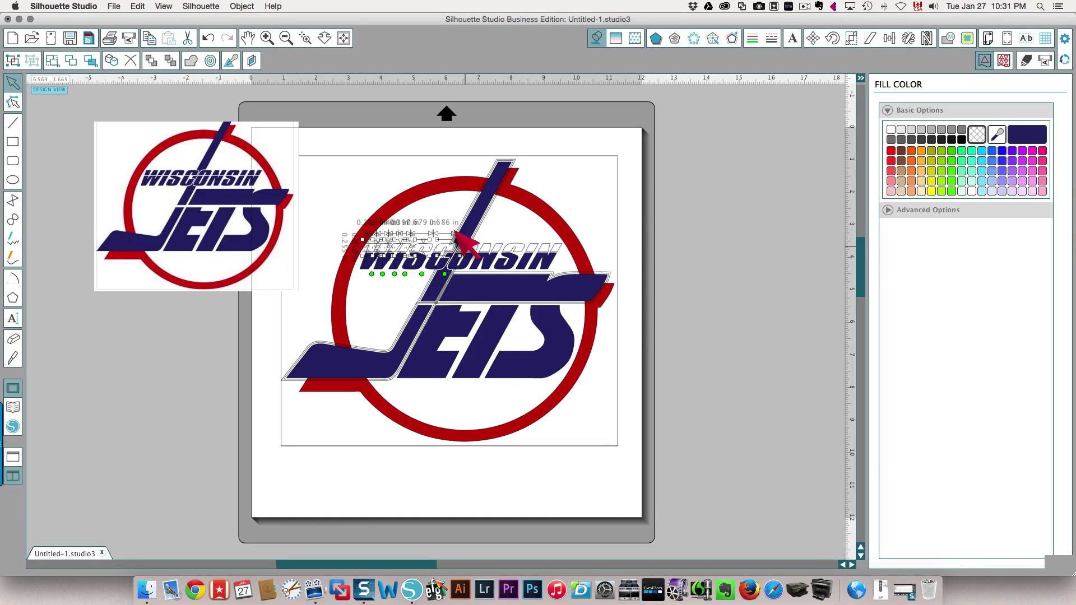
left_click(475, 230, "shift")
left_click(490, 230, "shift")
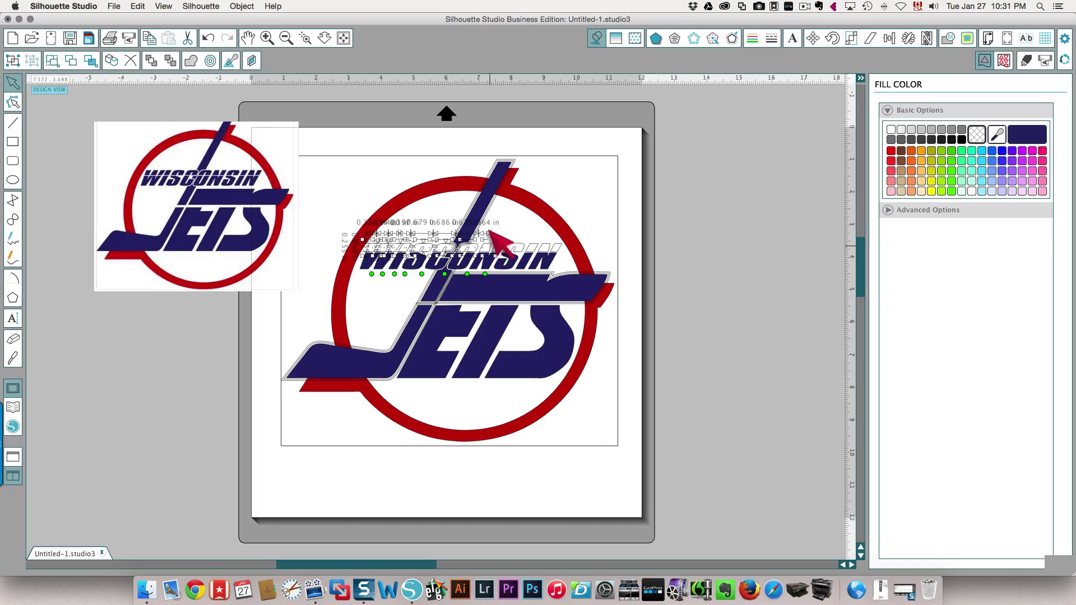
left_click(523, 231, "shift")
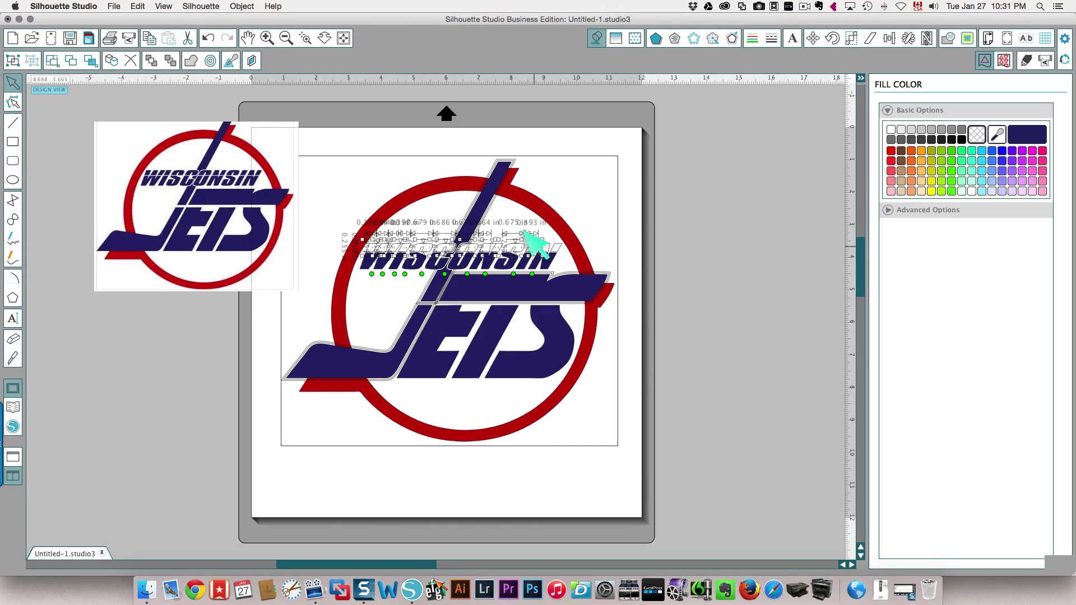
left_click(996, 134)
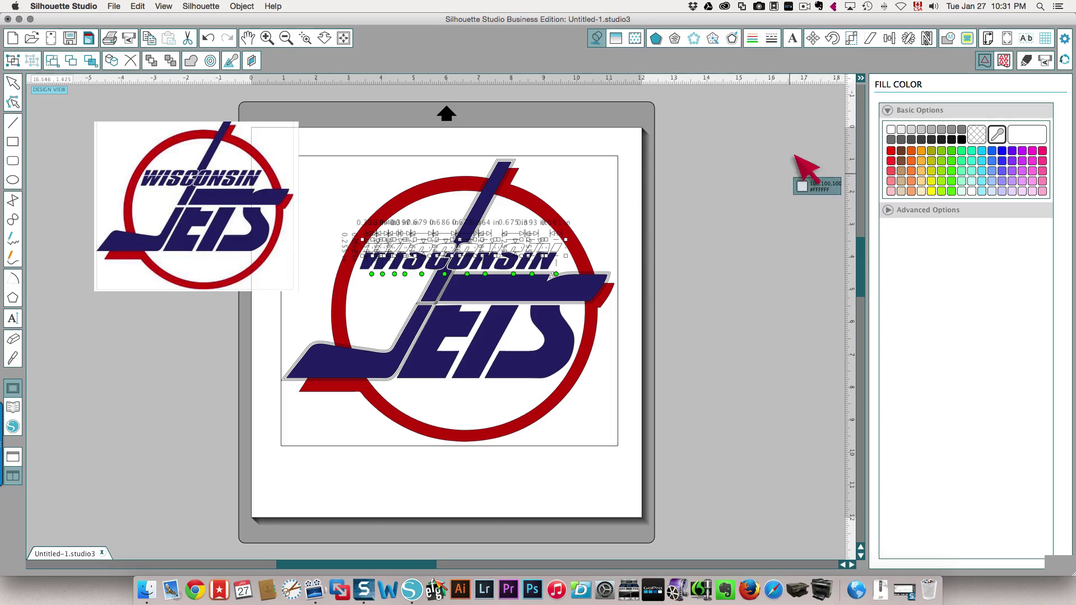
left_click(203, 178)
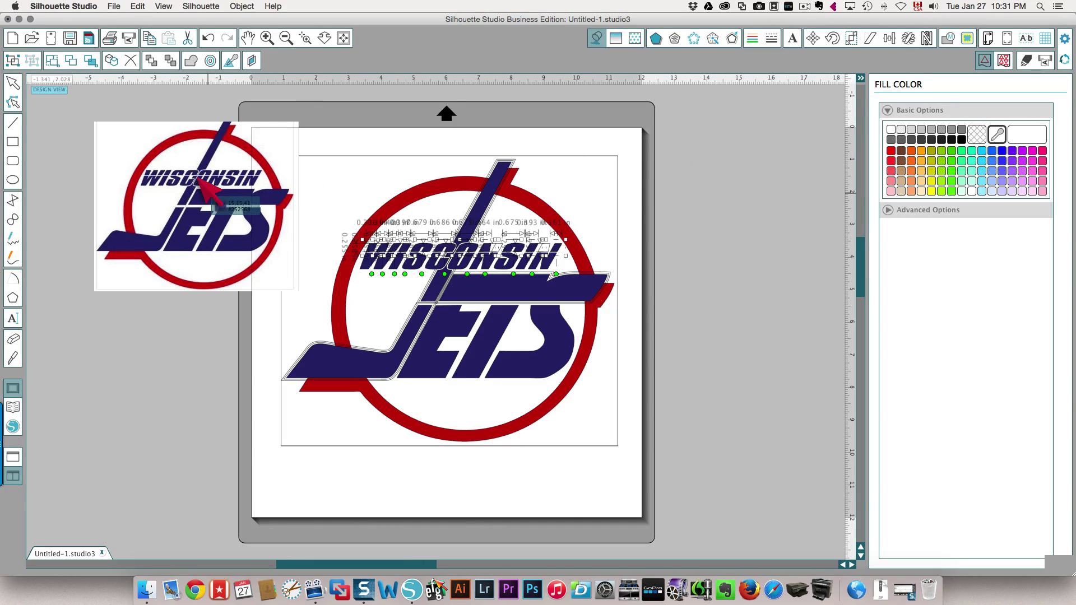
left_click(596, 179)
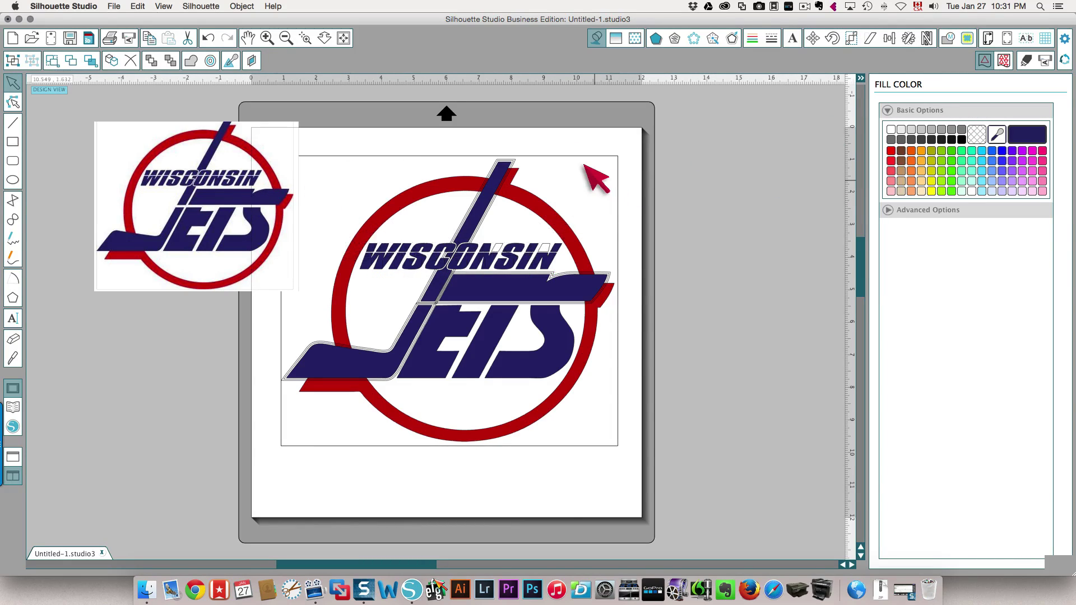
Fill the remaining unfilled upper piece of each N in WISCONSIN with the reference picture's dark blue
left_click(546, 249)
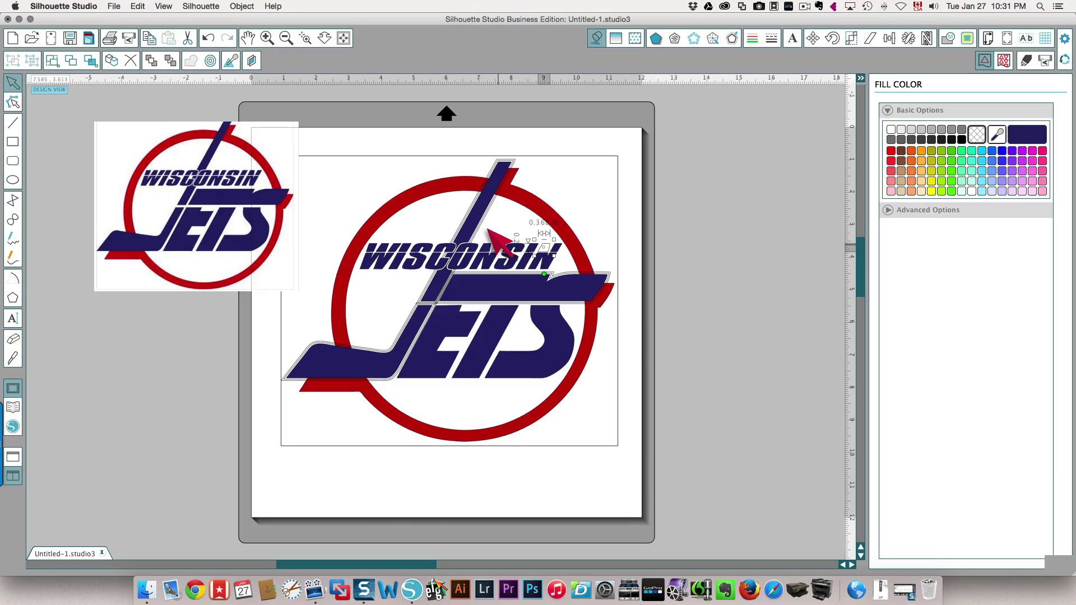
left_click(996, 134)
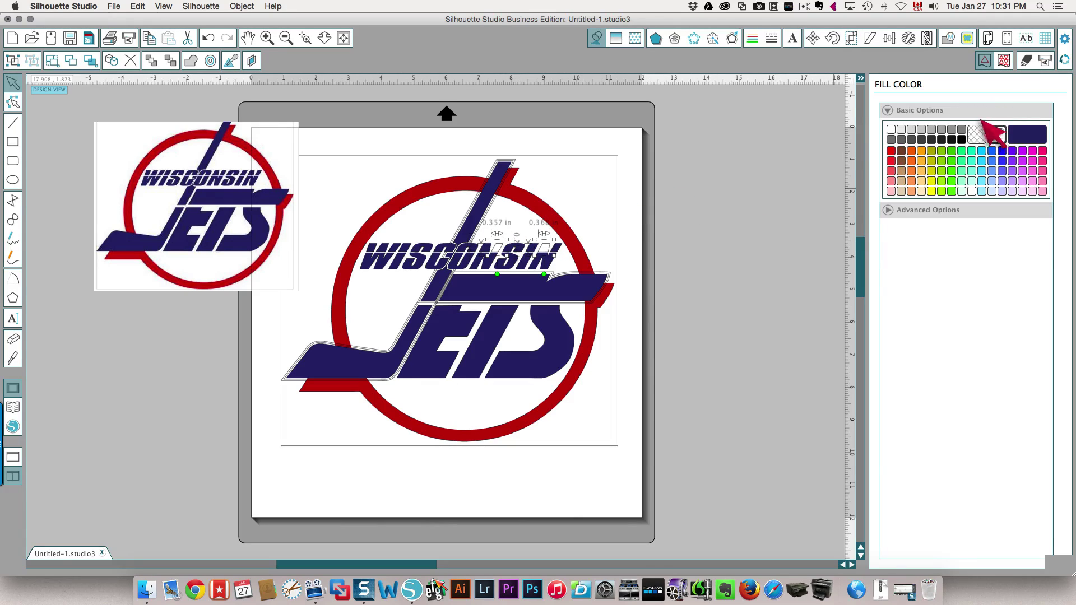
left_click(194, 178)
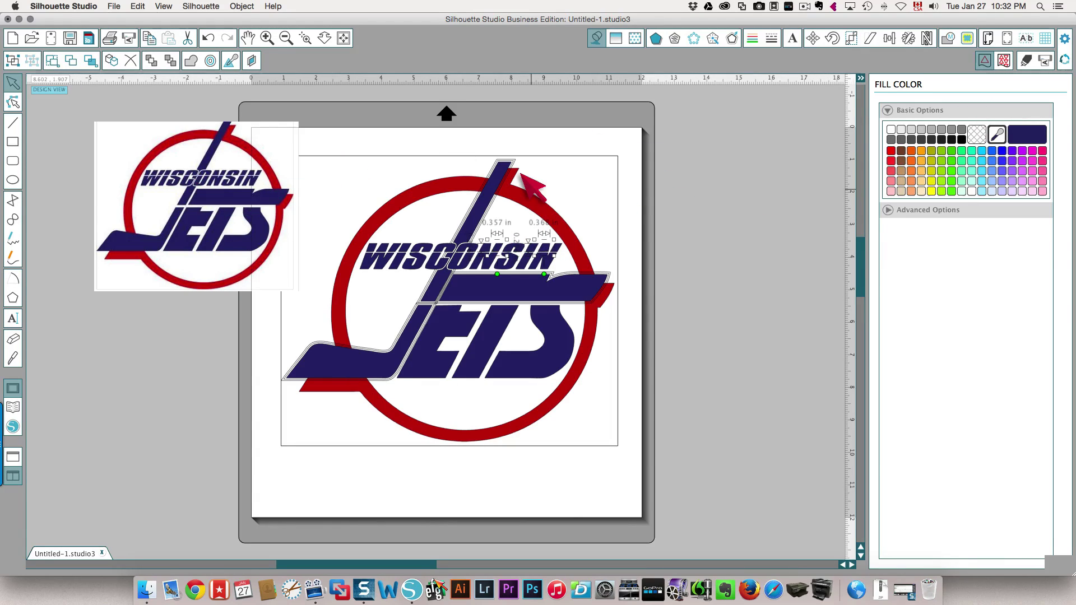
left_click(333, 126)
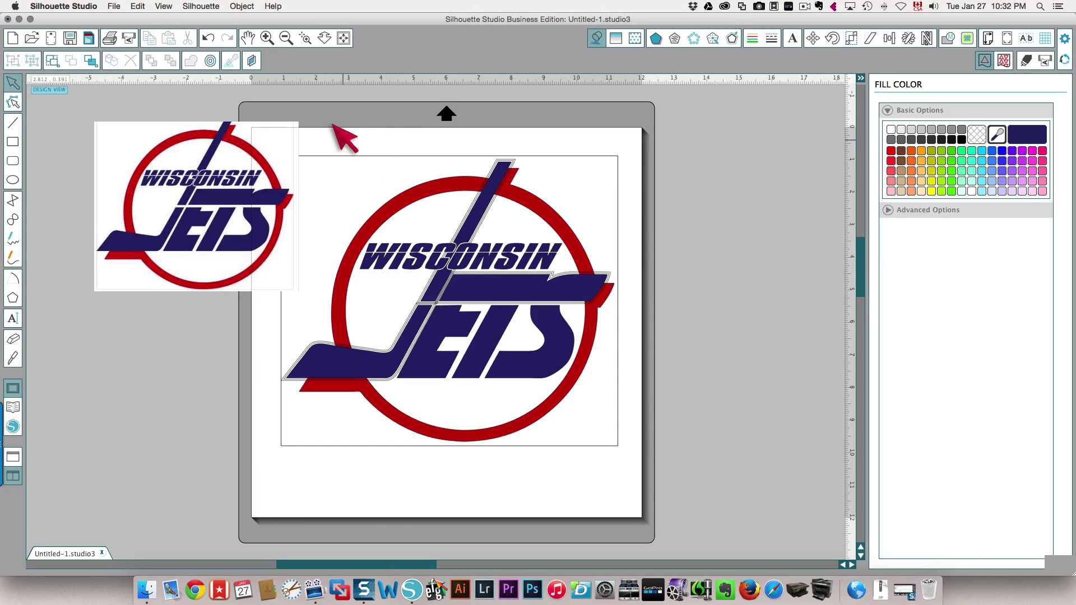
Delete the extra outline shapes surrounding the hockey stick's upper shaft
left_click(507, 156)
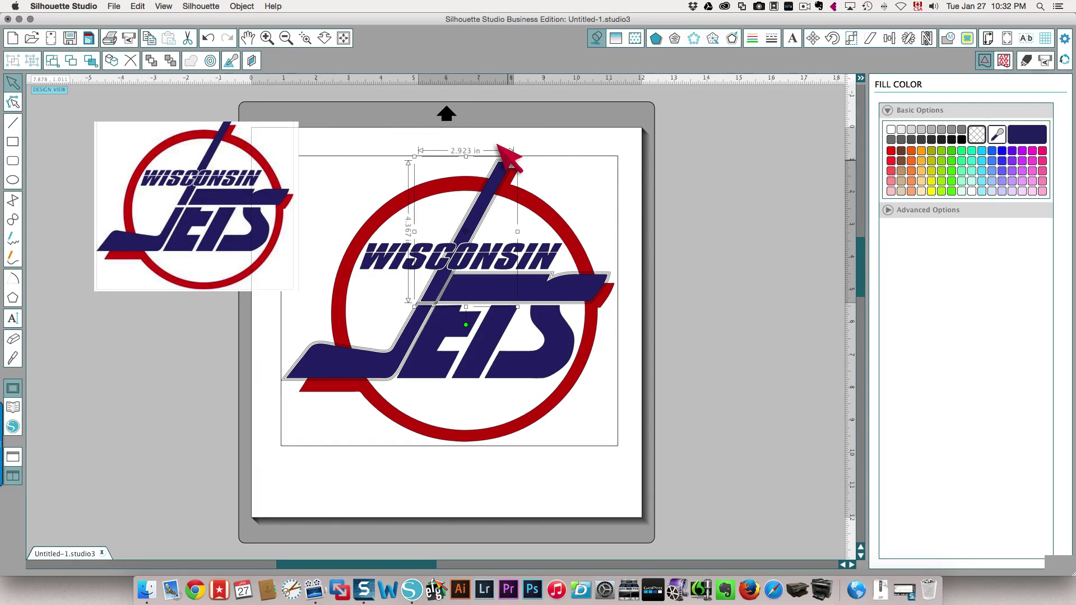
left_click(497, 146)
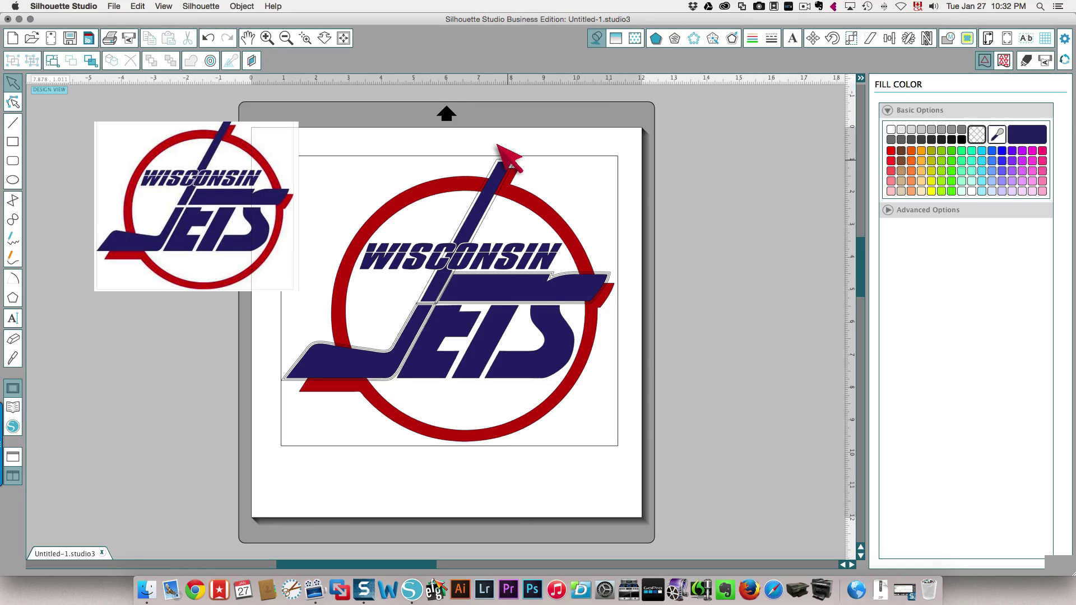
left_click(497, 148)
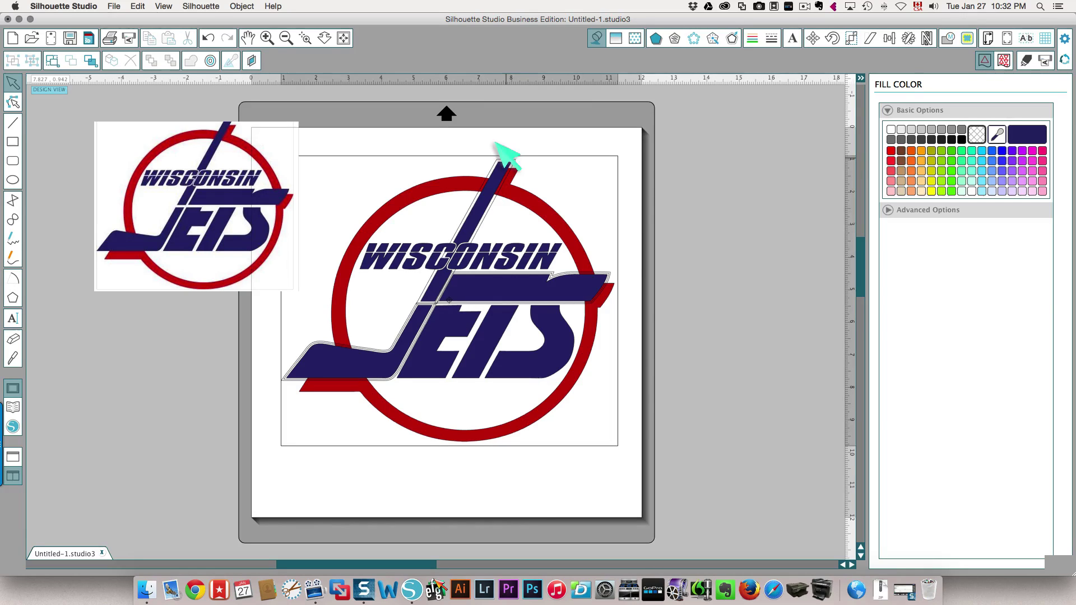
left_click(616, 145)
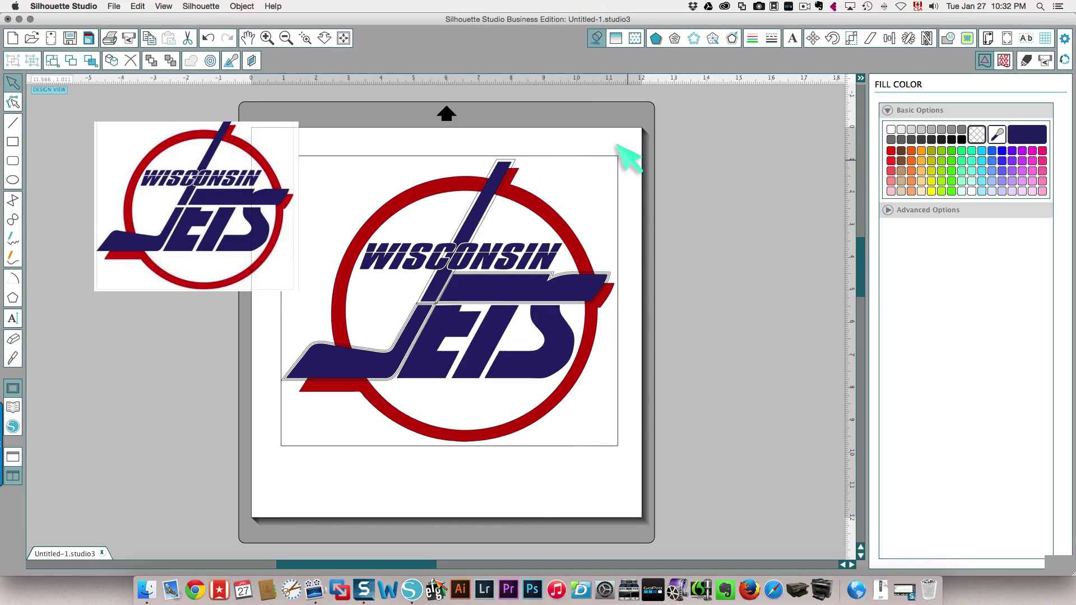
left_click(503, 147)
left_click(426, 168)
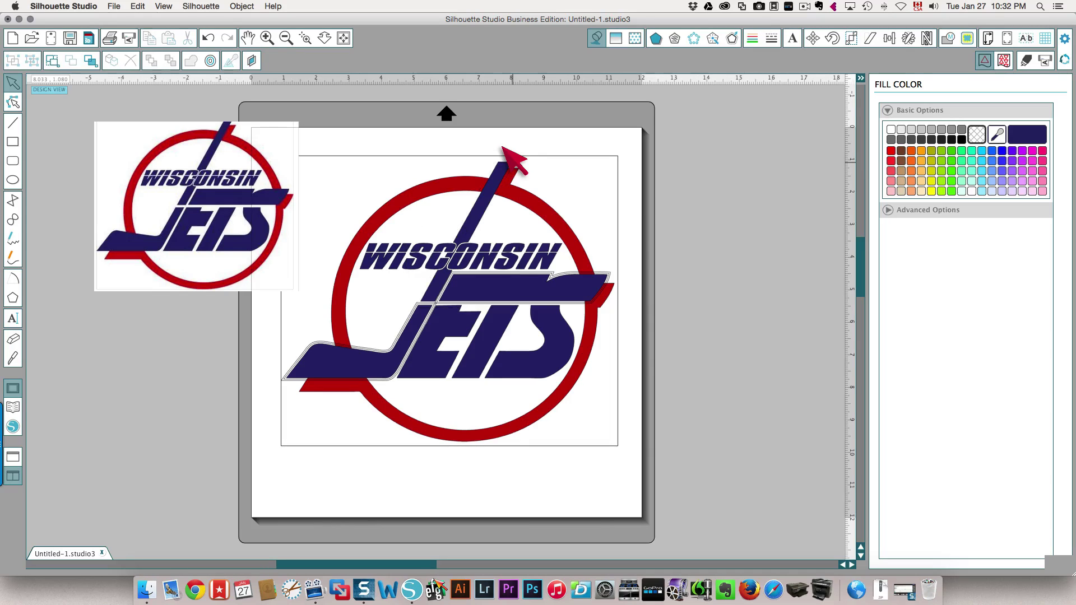
Delete the extra outline shapes surrounding the hockey stick's blade and lower shaft
left_click(409, 317)
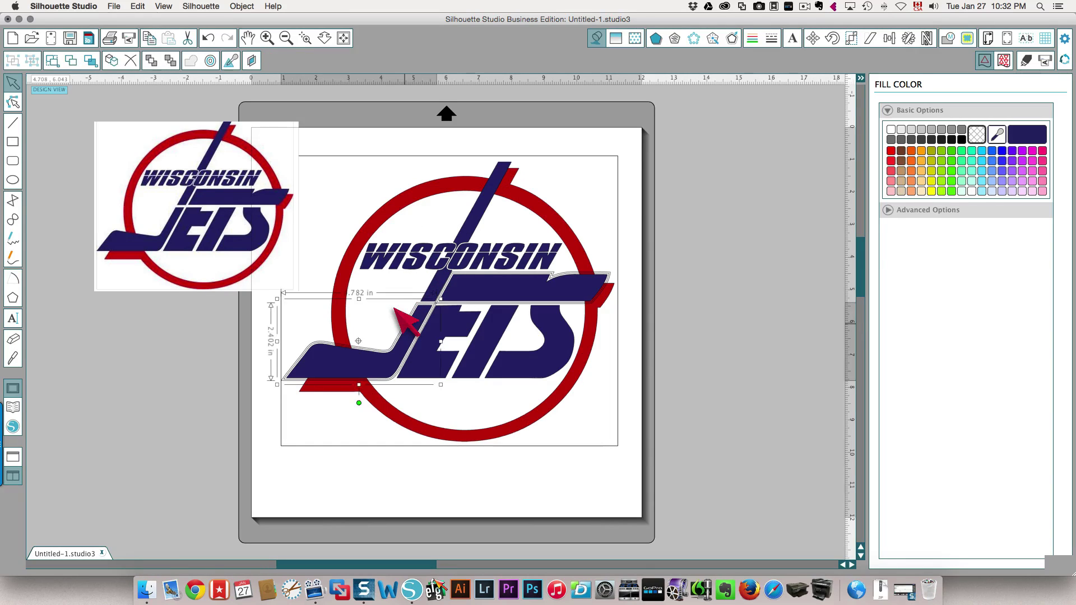
left_click(394, 308)
left_click(395, 312)
left_click(396, 312)
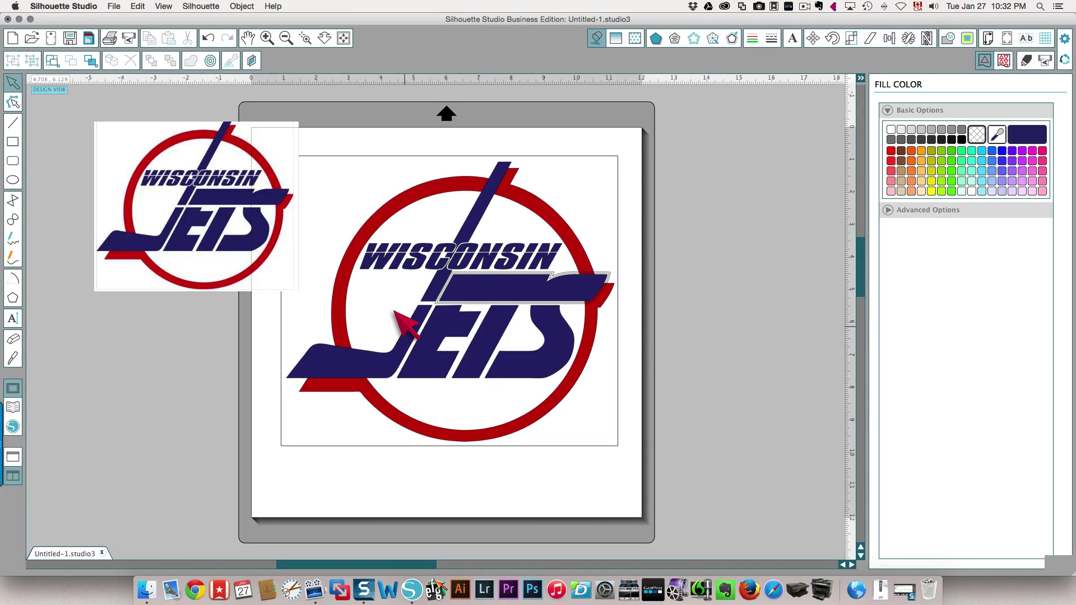
Delete the extra outline shapes surrounding the horizontal bar above the JETS letters
left_click(427, 291)
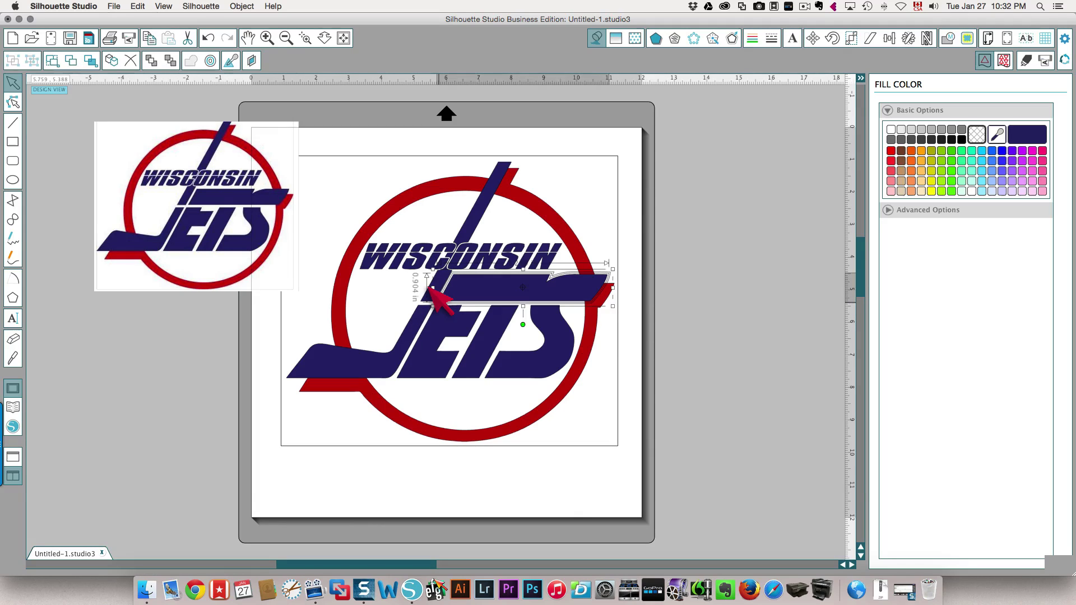
left_click(442, 297)
left_click(556, 290)
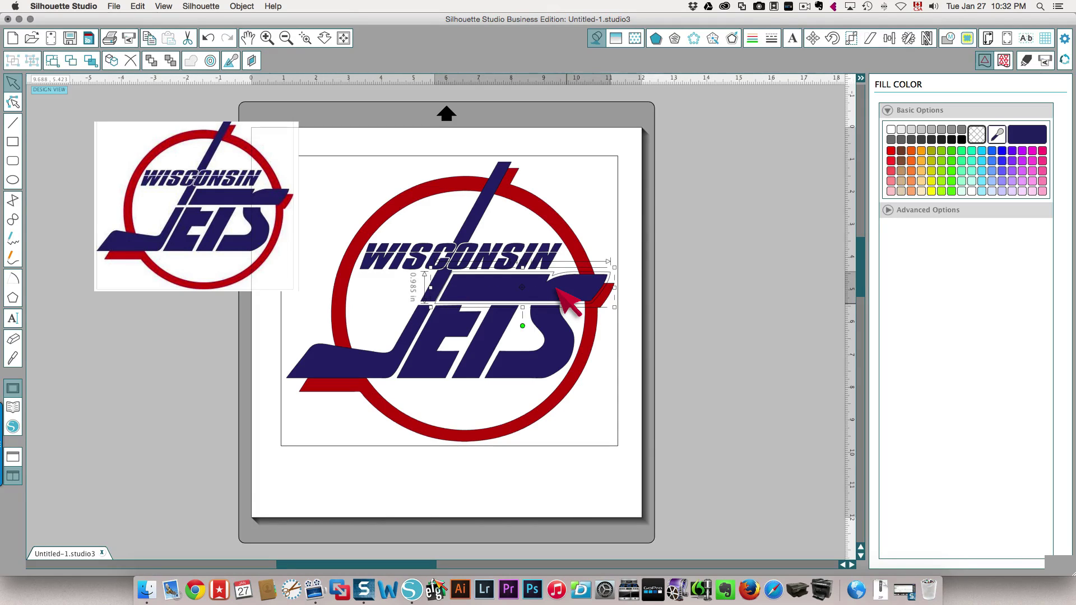
left_click(557, 290)
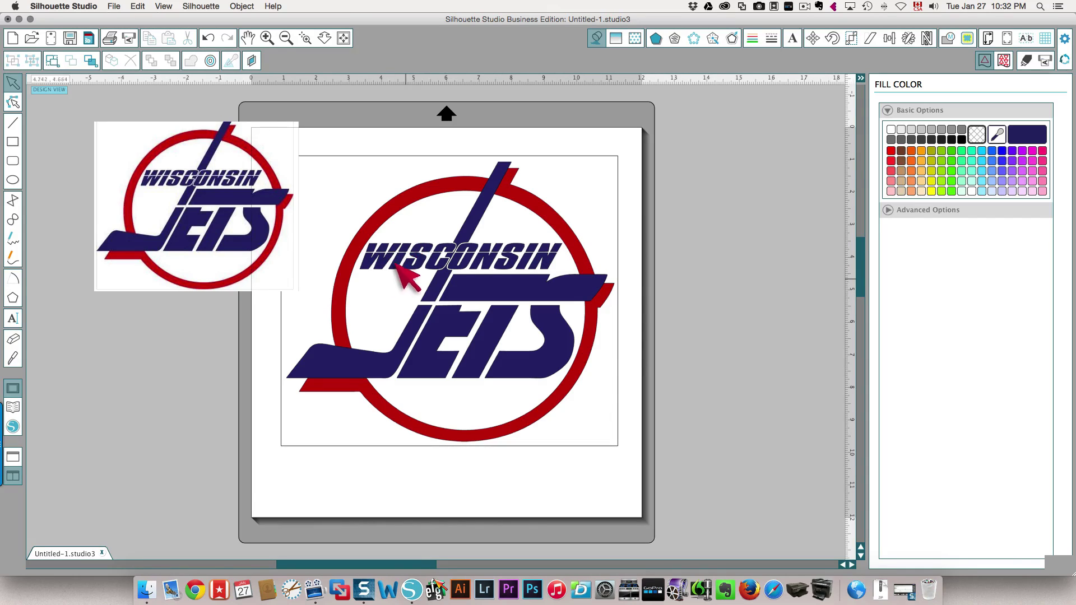
Delete the full-colour reference picture and group all the coloured logo pieces together with their rectangular frame
left_click_drag(195, 205, 129, 202)
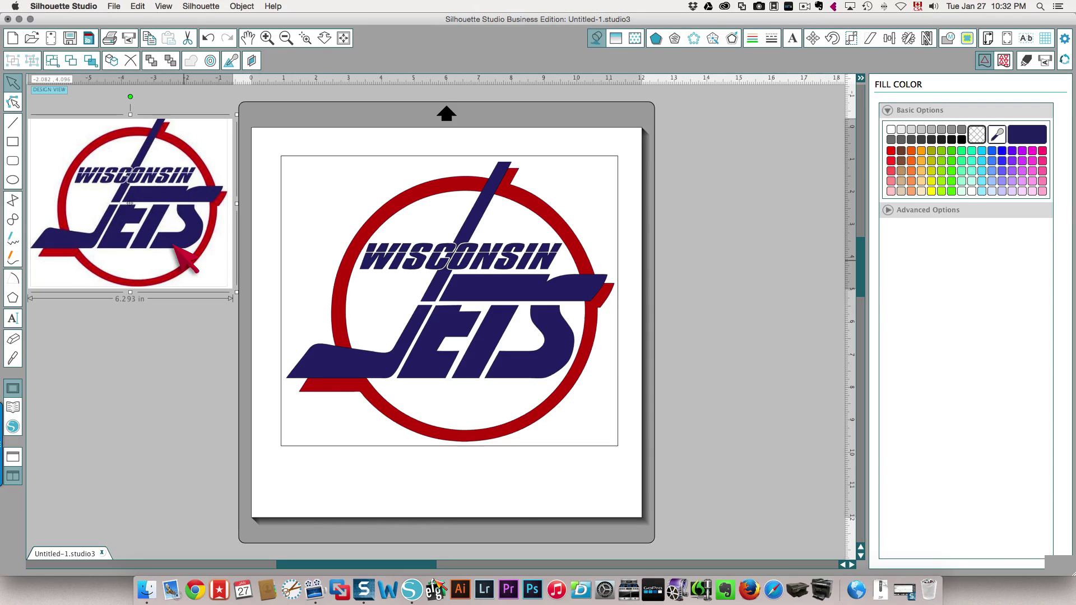
key("Delete")
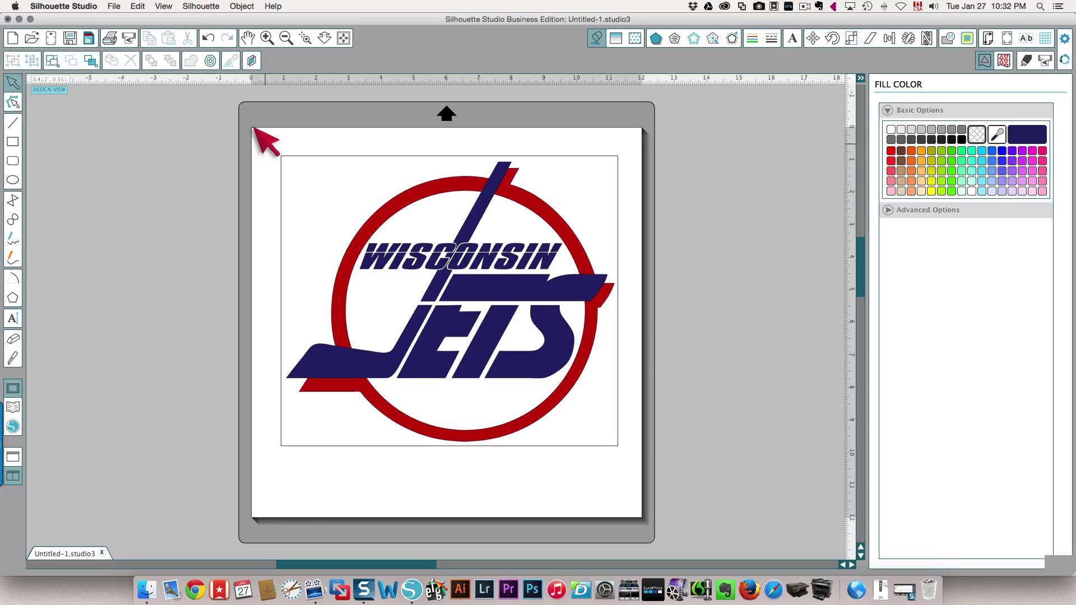
left_click_drag(264, 143, 615, 431)
left_click_drag(673, 463, 650, 456)
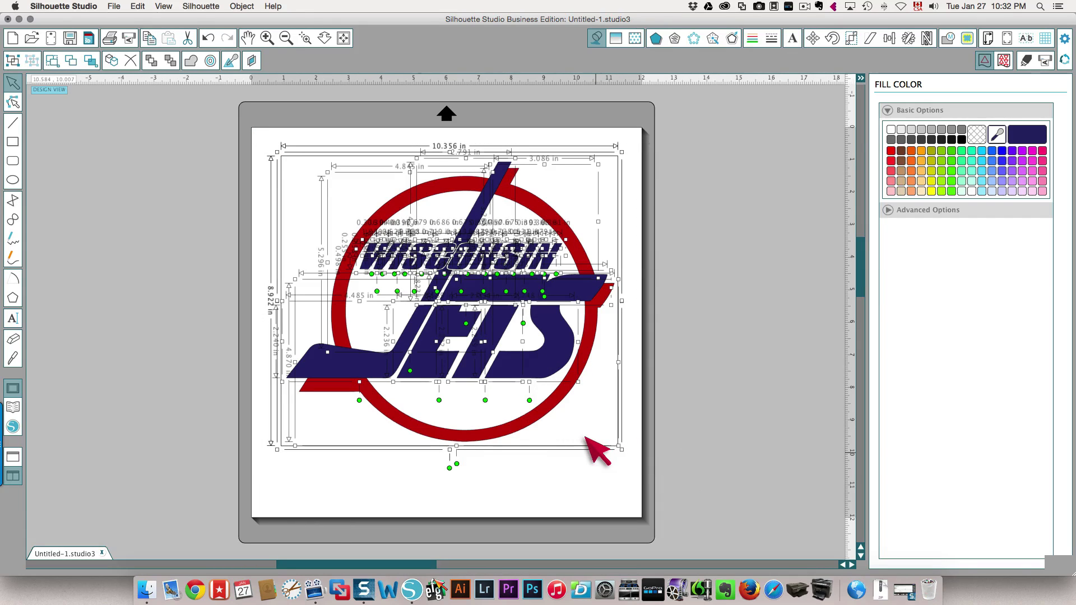
key("super+g")
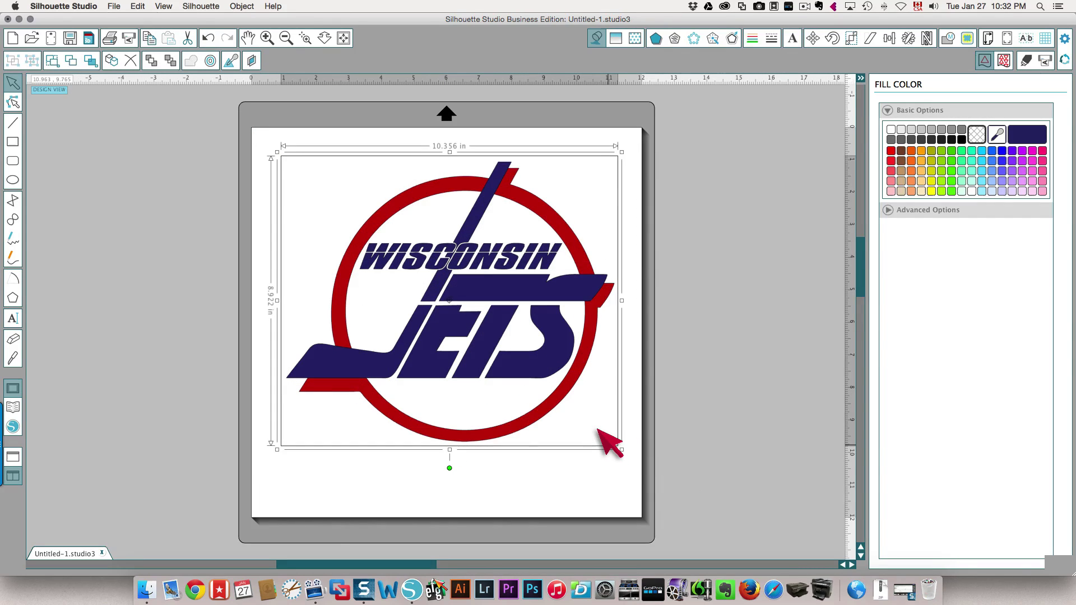
Deselect the grouped logo and switch the cut settings to Advanced mode with the cut order set by fill color
left_click(599, 430)
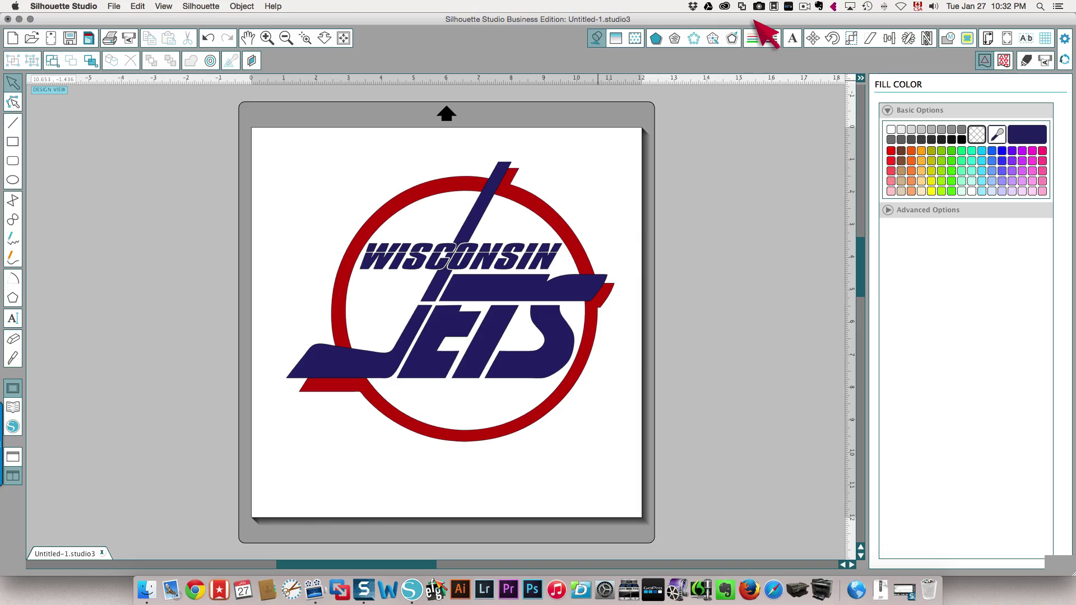
left_click(1019, 51)
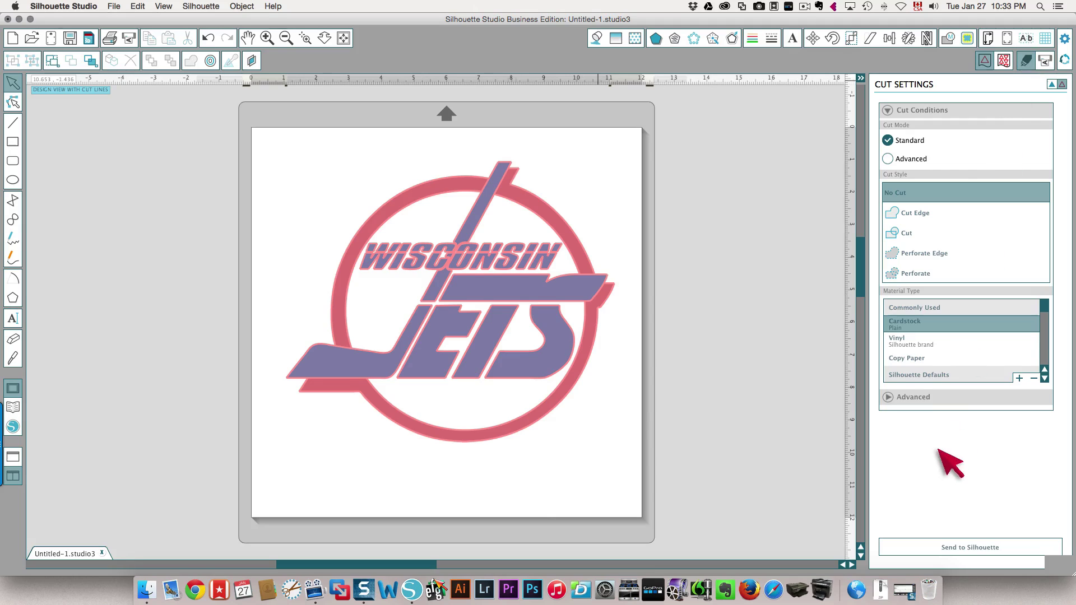
left_click(887, 159)
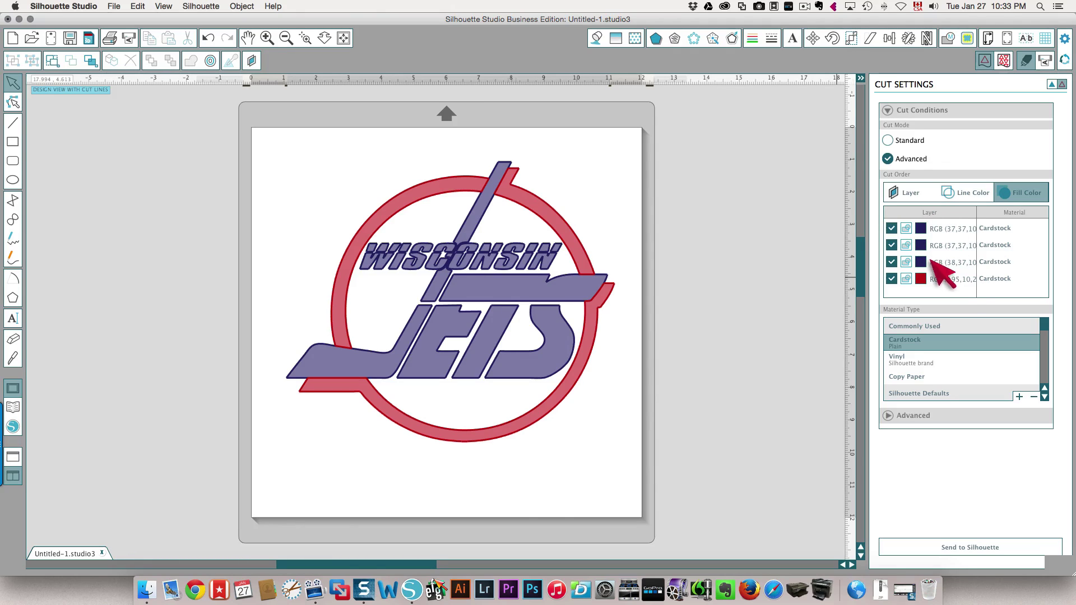
Exclude the three navy fill colors from cutting, leaving only the red fill color enabled
left_click(934, 278)
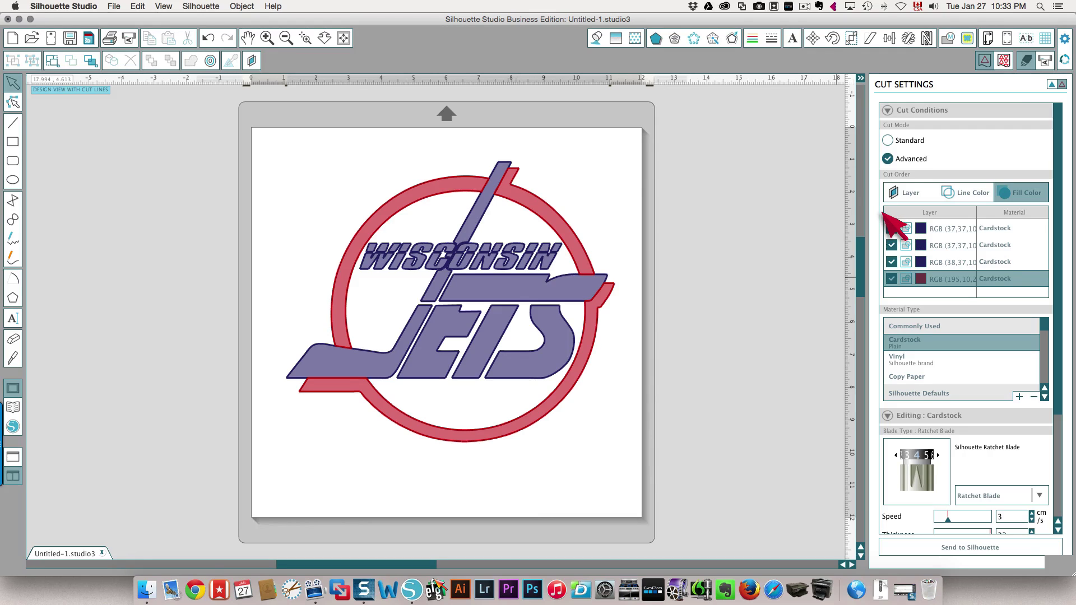
left_click(891, 228)
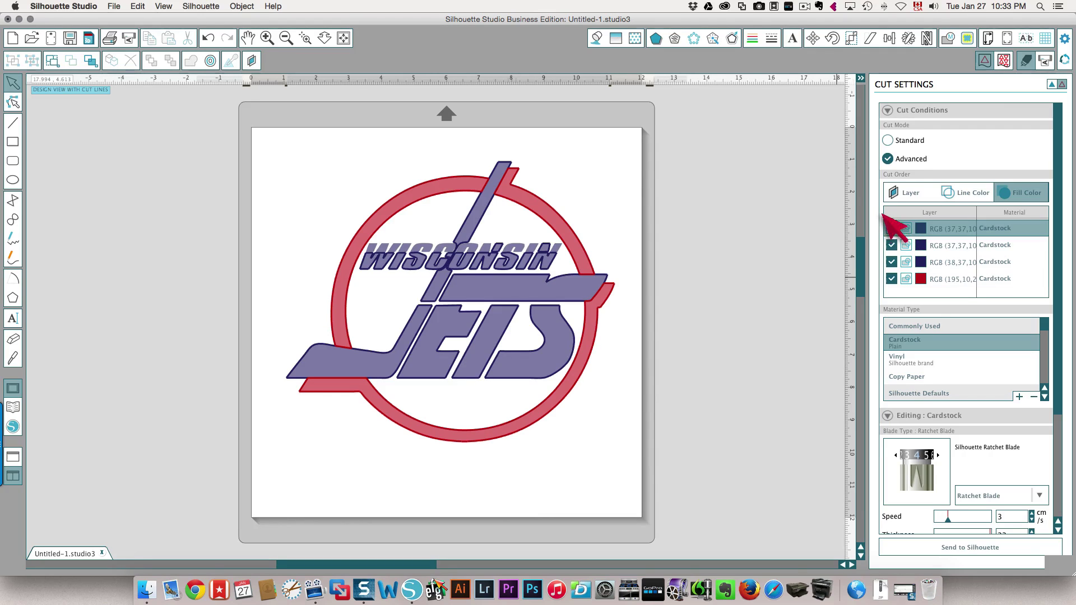
left_click(891, 244)
left_click(891, 261)
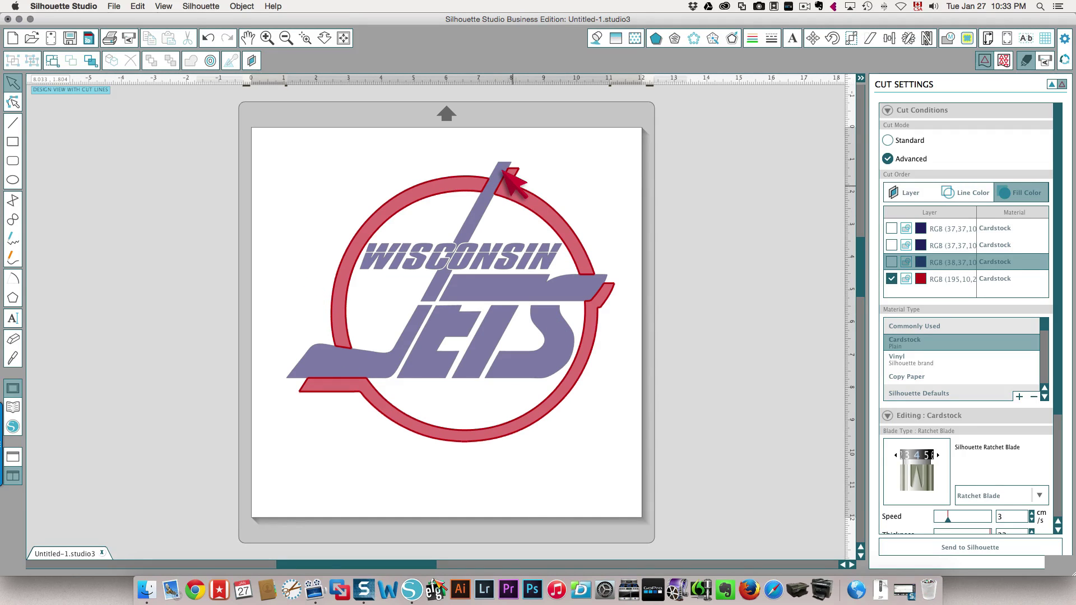
Exclude the red fill color from cutting and enable all three navy fill colors
left_click(883, 261)
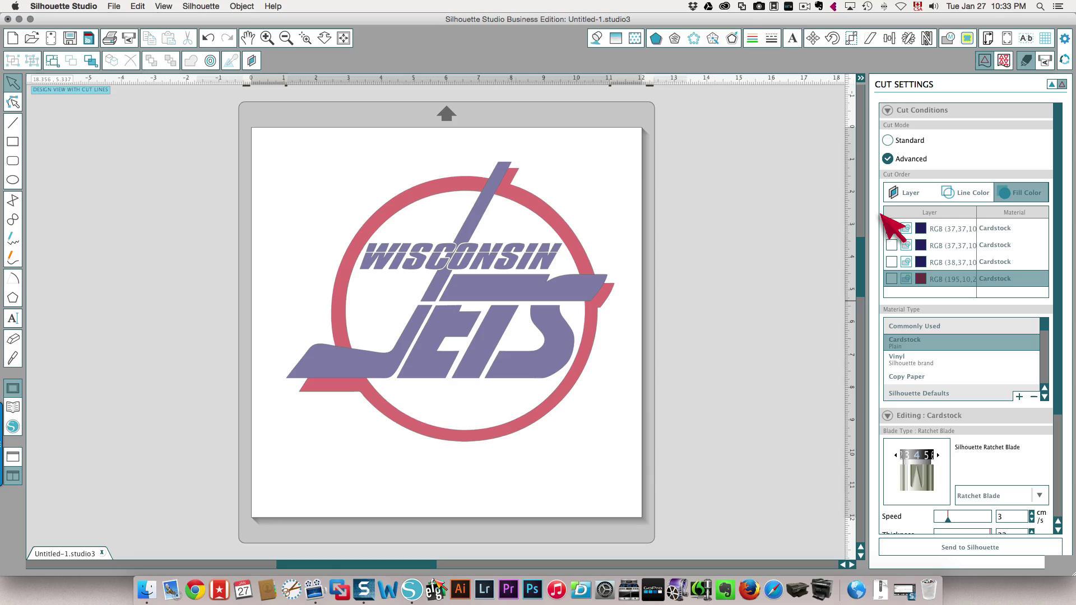
left_click(889, 228)
left_click(888, 245)
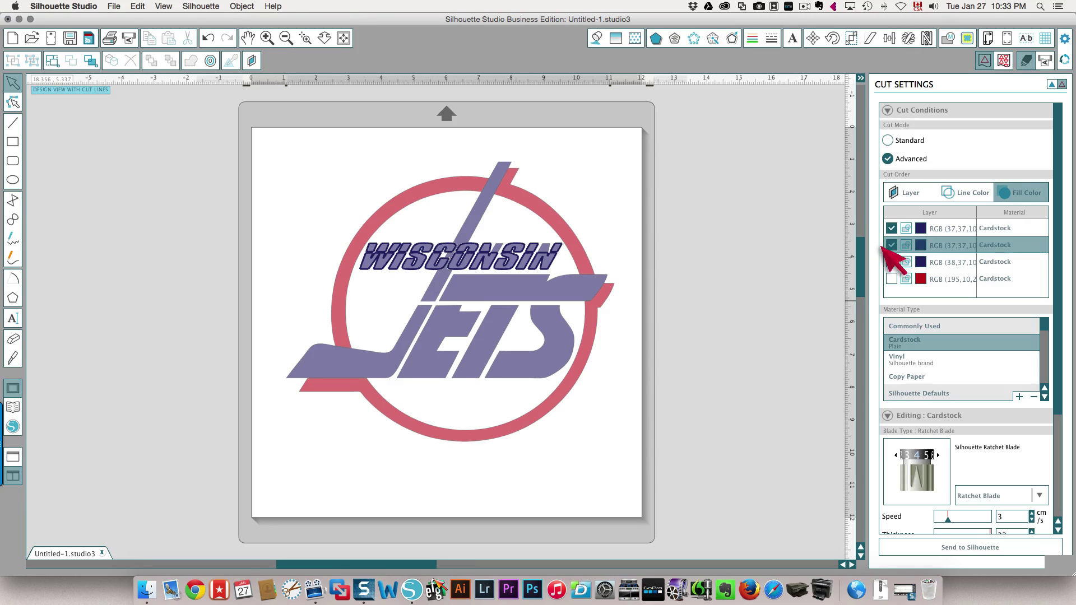
left_click(891, 262)
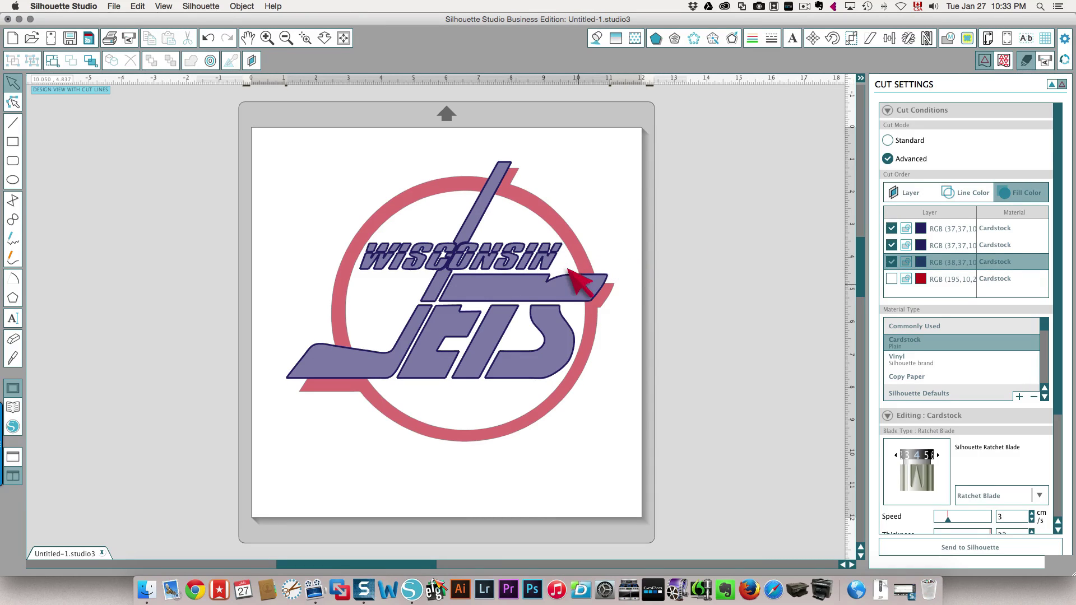